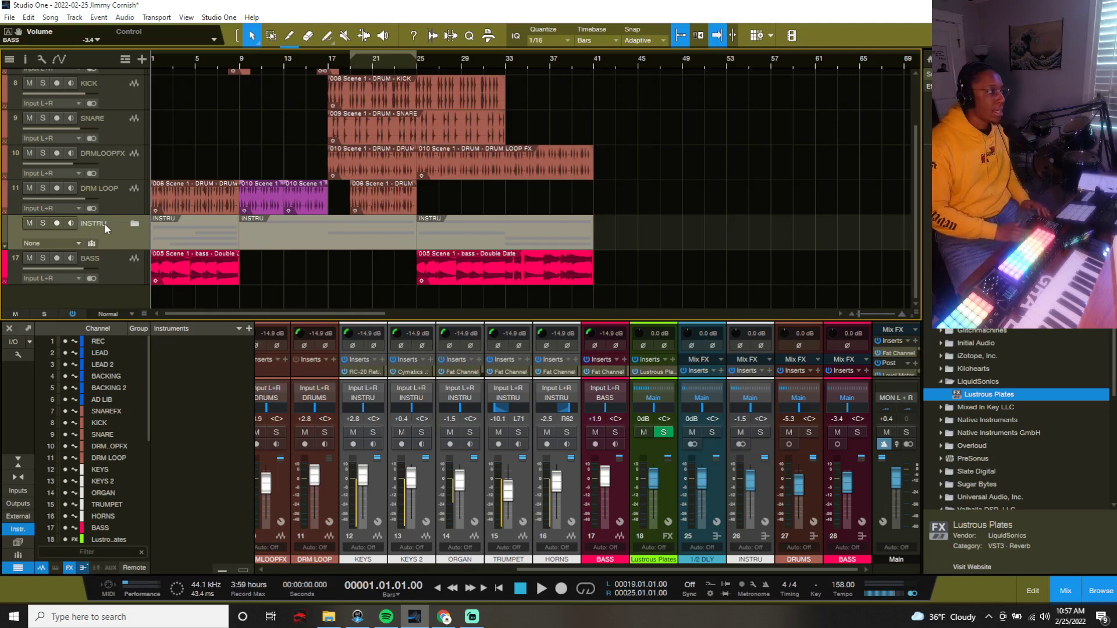
- Change the color of the INSTRU folder track to white
left_click(5, 233)
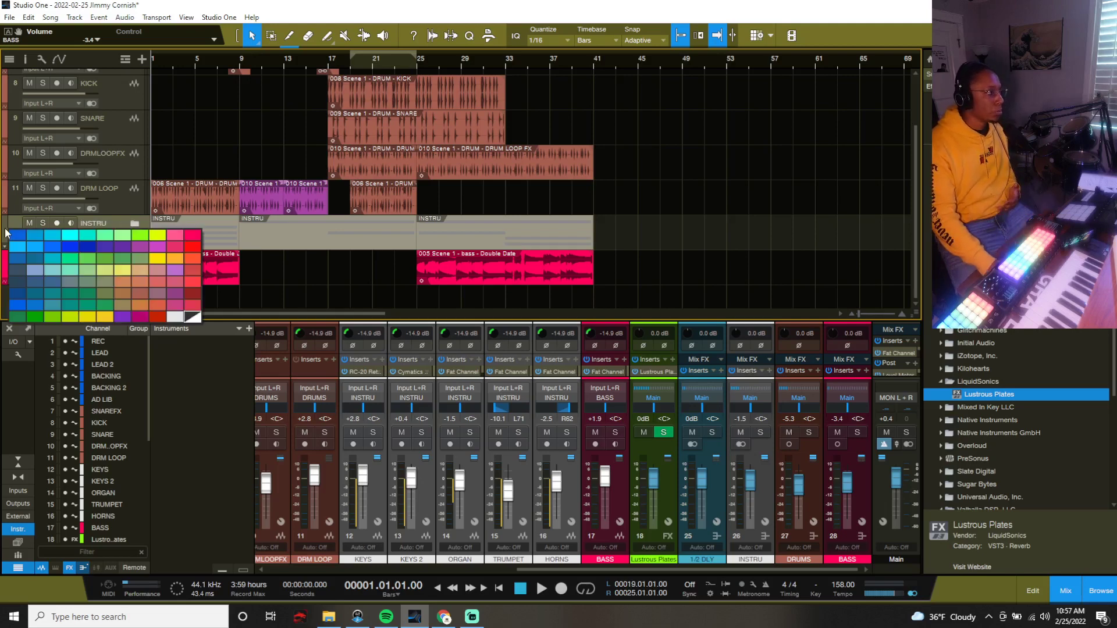
left_click(179, 320)
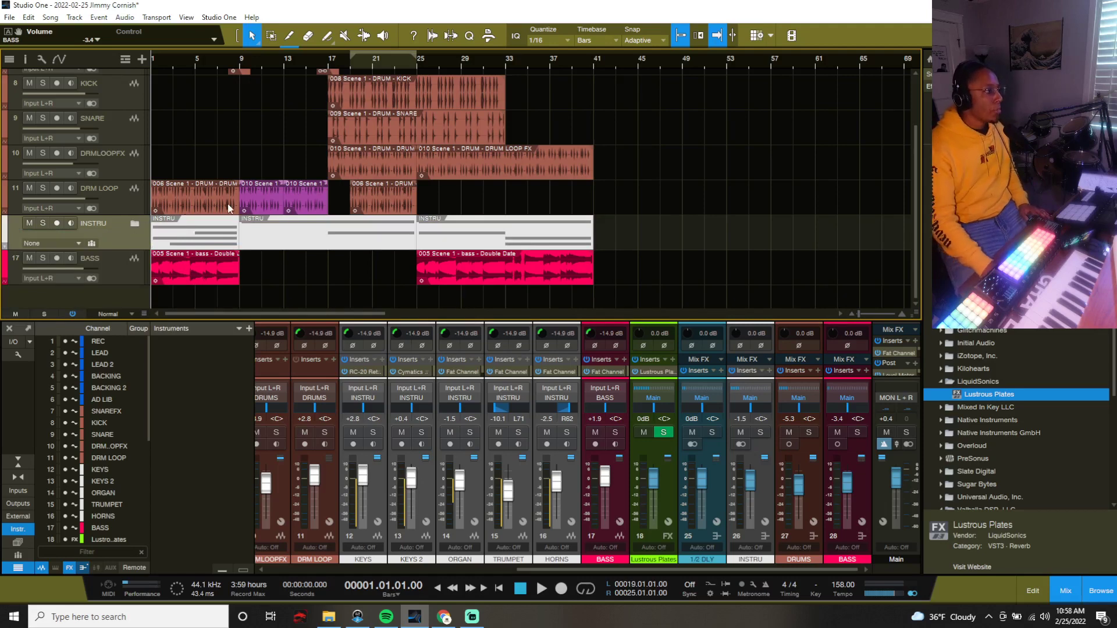
- Solo the DRM LOOP track and play its first clip from bar 1
scroll(228, 208, "up", 2)
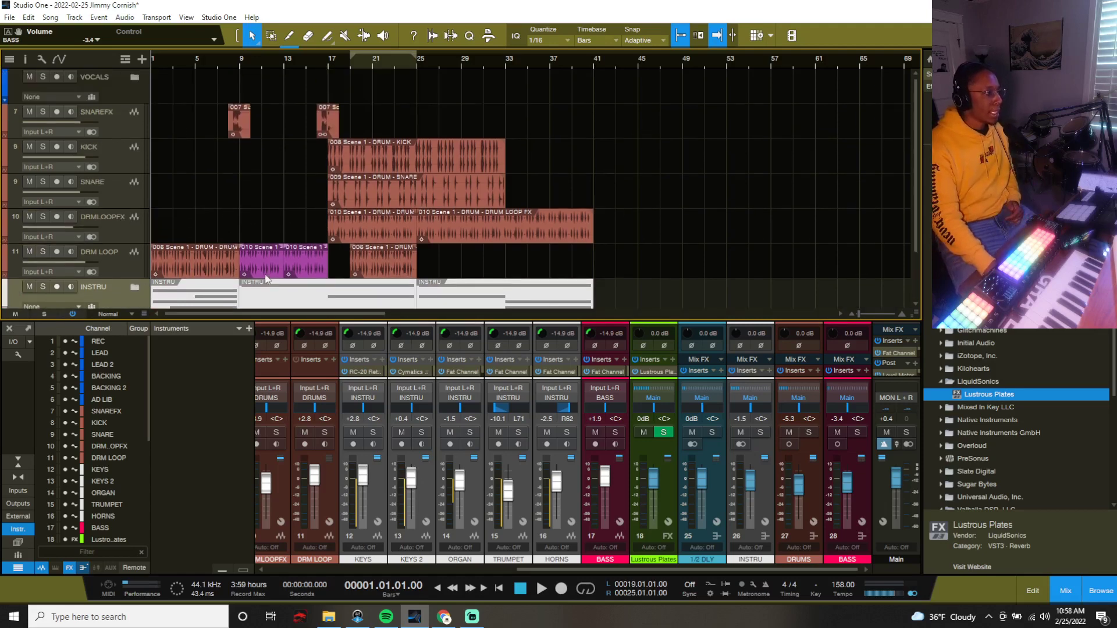
left_click(124, 262)
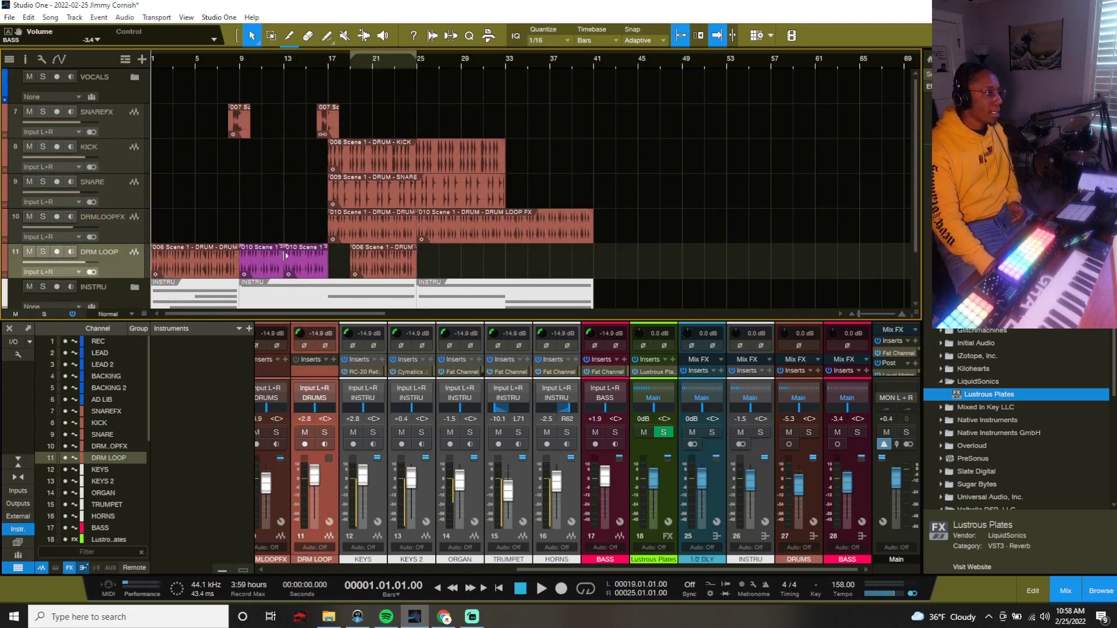
left_click(347, 229)
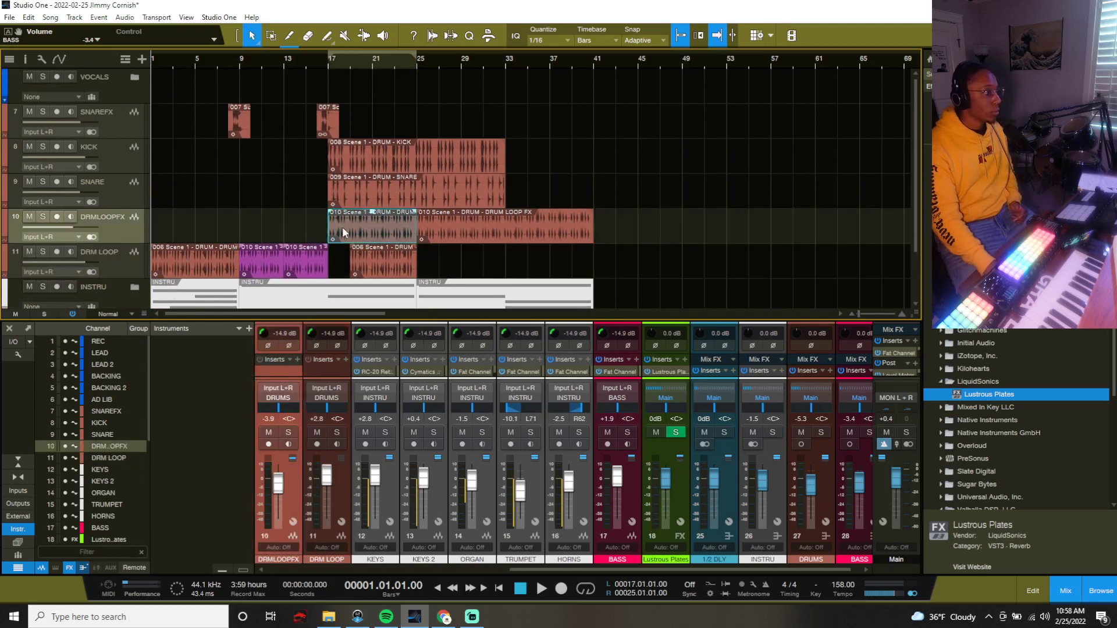
left_click(193, 257)
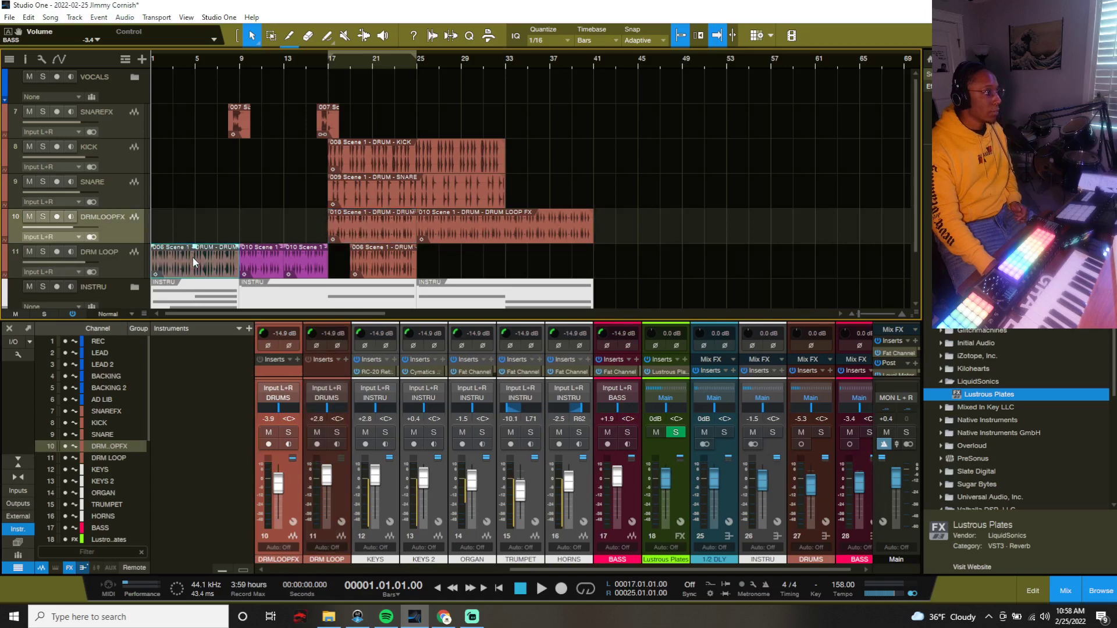
left_click(38, 253)
key("space")
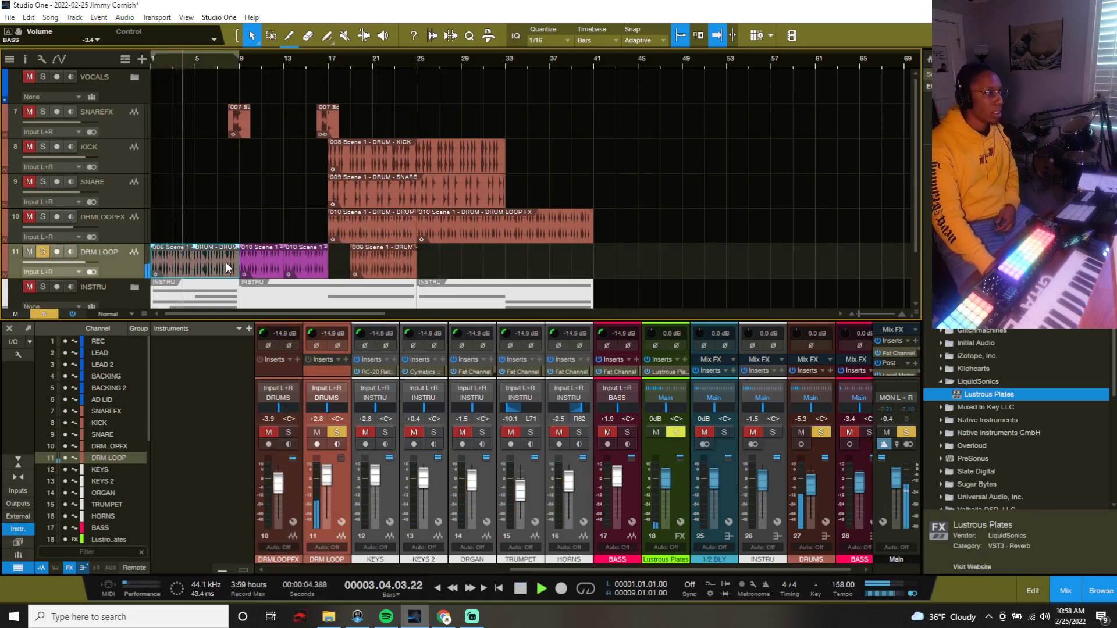
key("space")
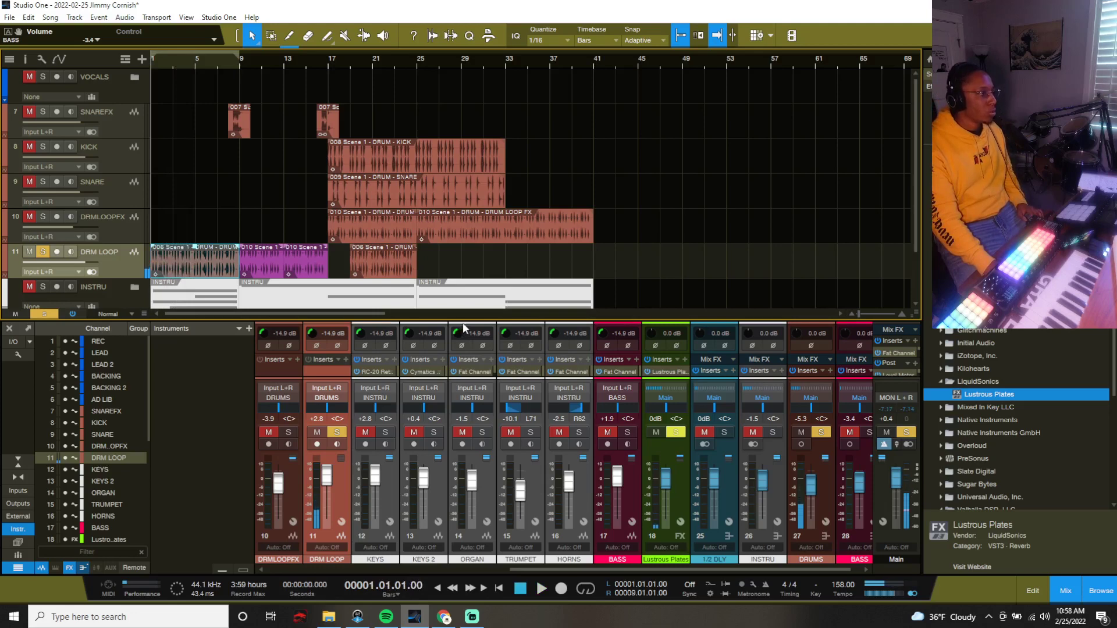
- Enlarge the mixer to examine the inserts and sends on the drum channels, and hide the mixer
left_click_drag(465, 320, 502, 169)
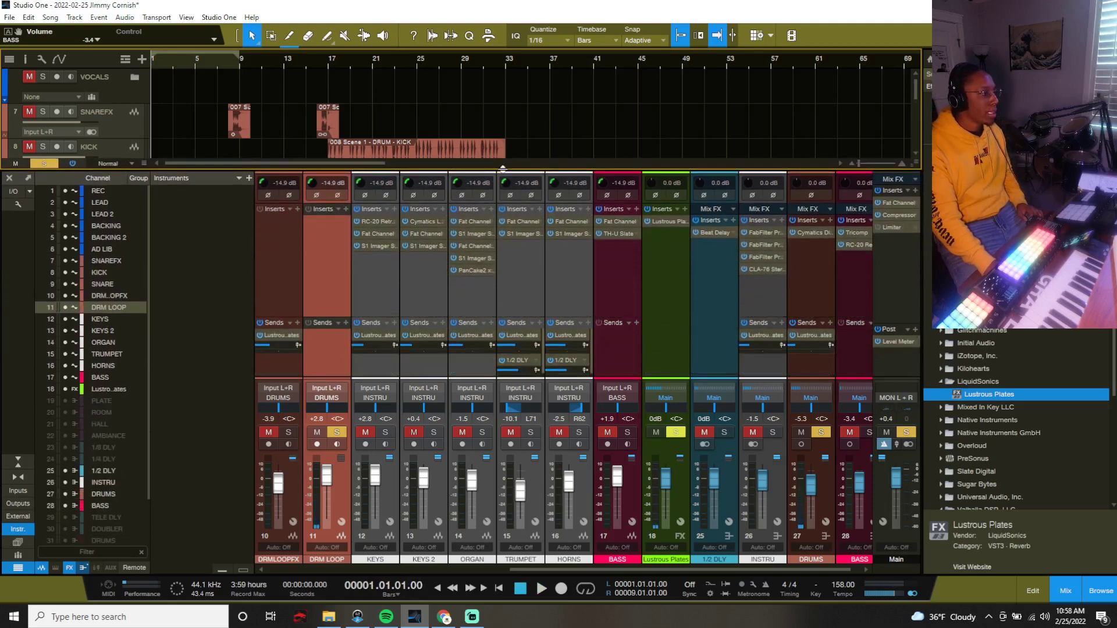
left_click_drag(582, 567, 420, 576)
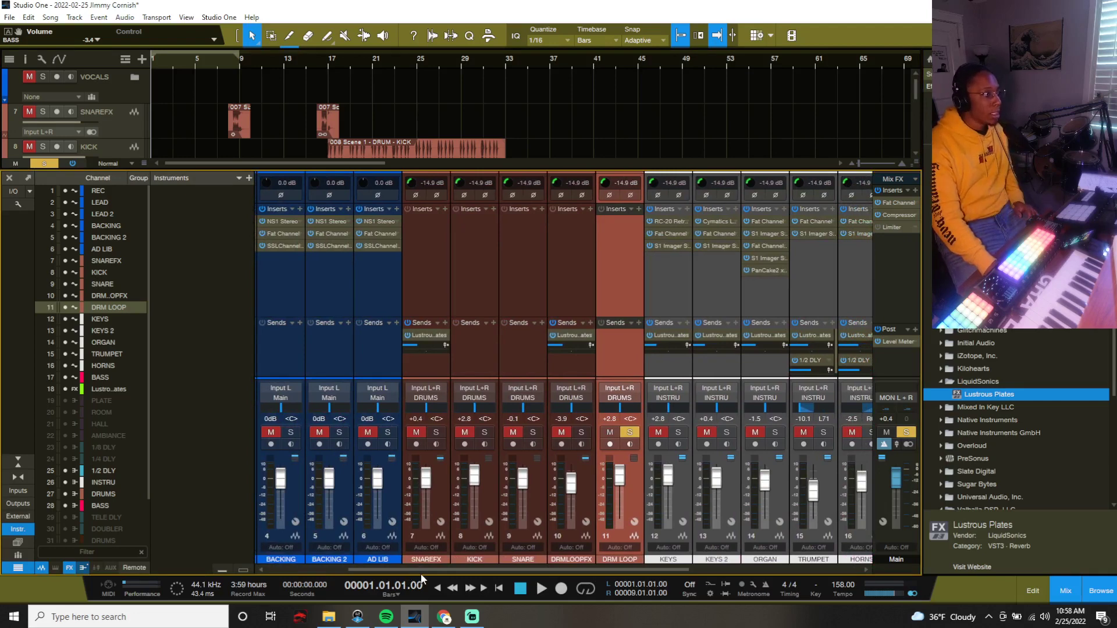
left_click_drag(424, 571, 438, 568)
scroll(388, 67, "down", 4)
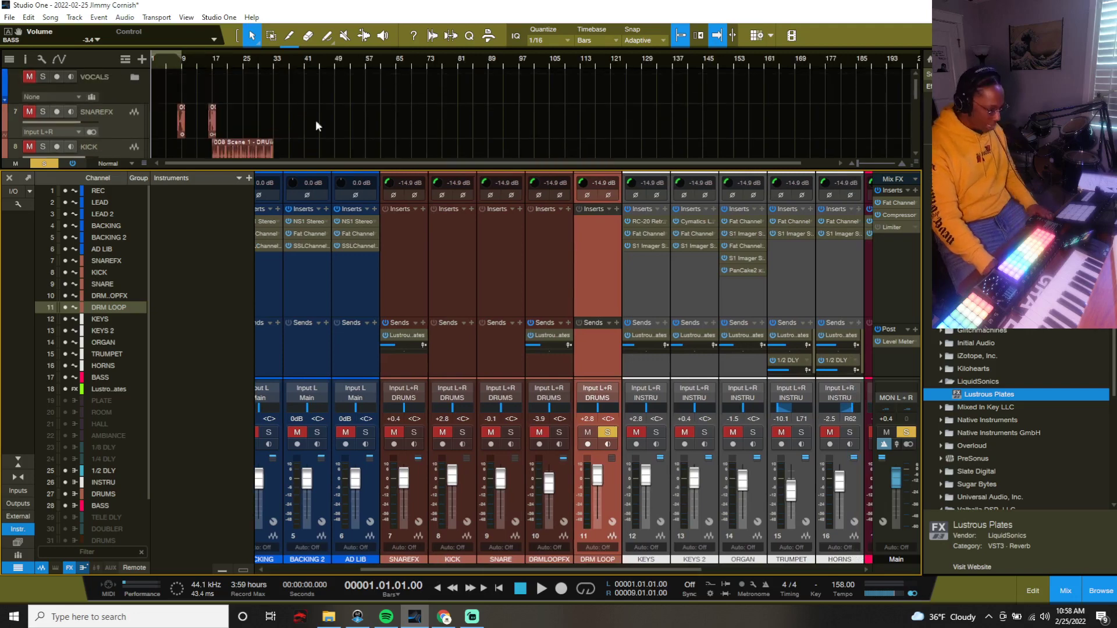
key("F3")
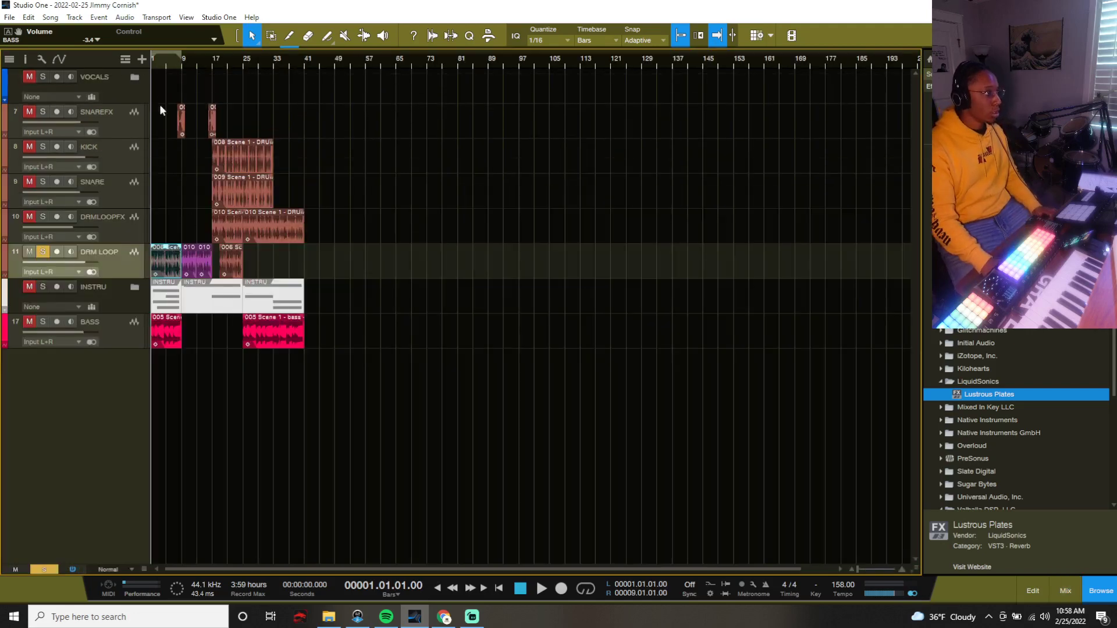
- Play the soloed drum loop from the start, and jump ahead to bar 7 to hear the change into the purple clips
scroll(162, 65, "up", 4)
scroll(172, 88, "up", 2)
key("space")
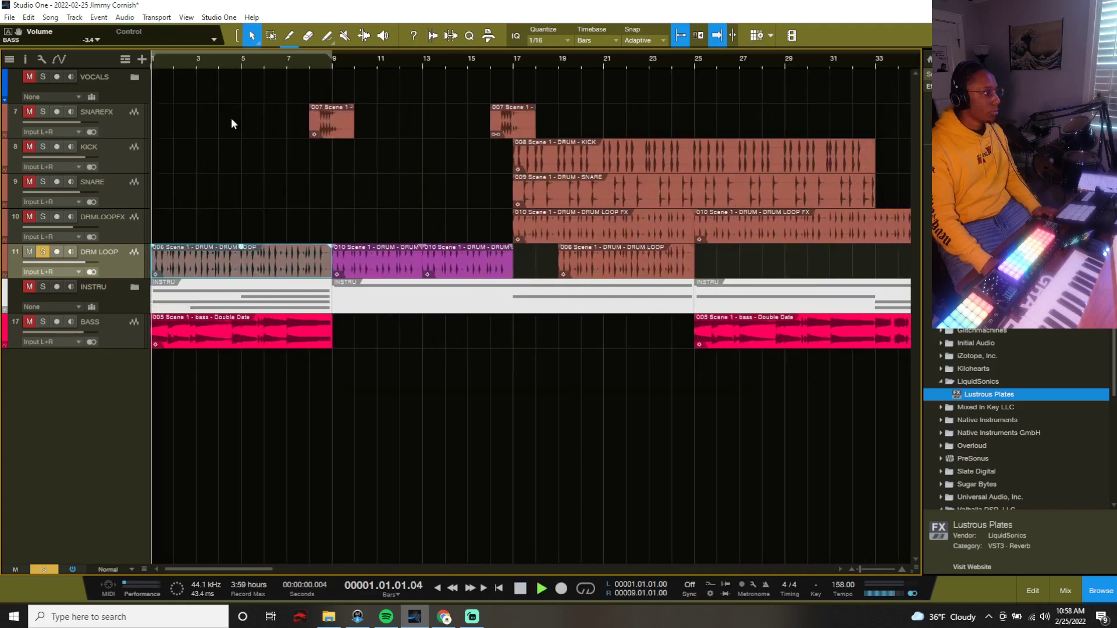
left_click(290, 66)
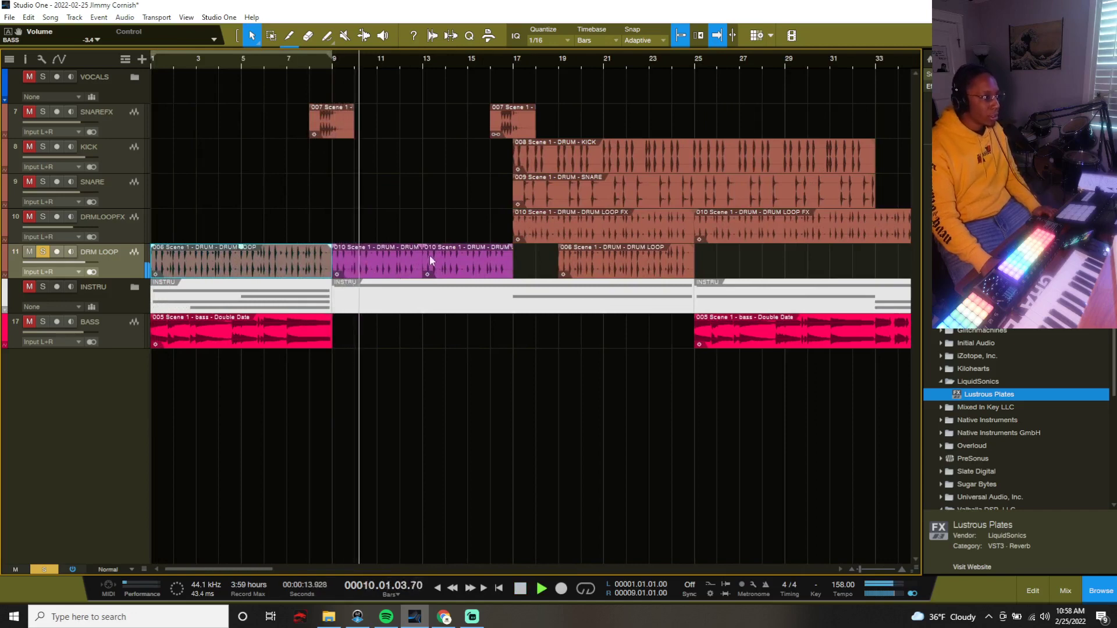
key("space")
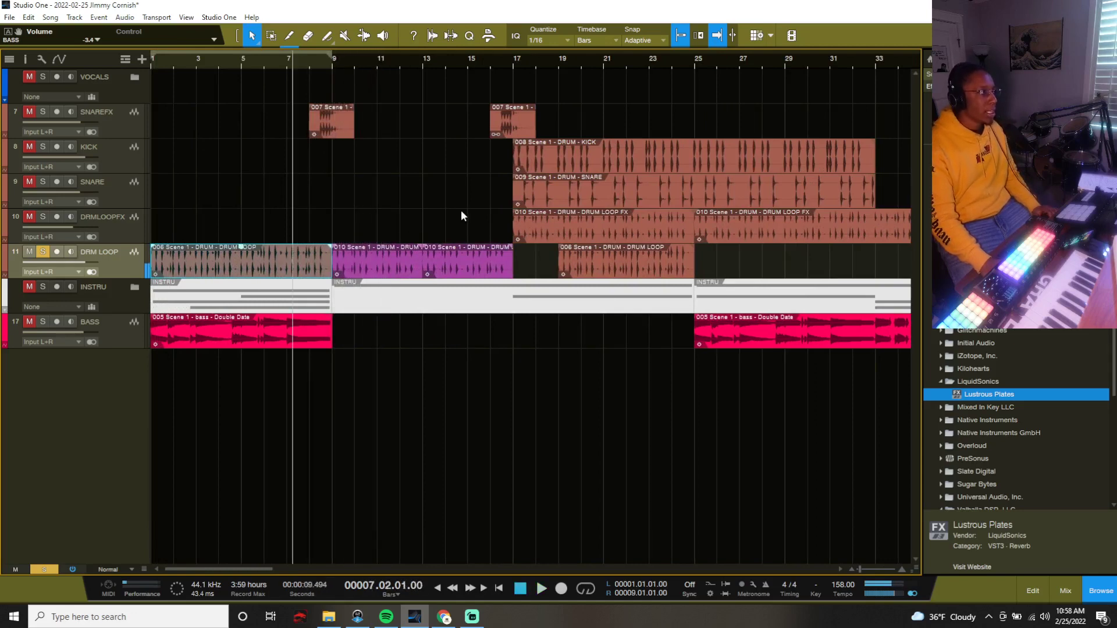
- Show the Arranger track and add an Intro section spanning bars 1 to 9
left_click(144, 58)
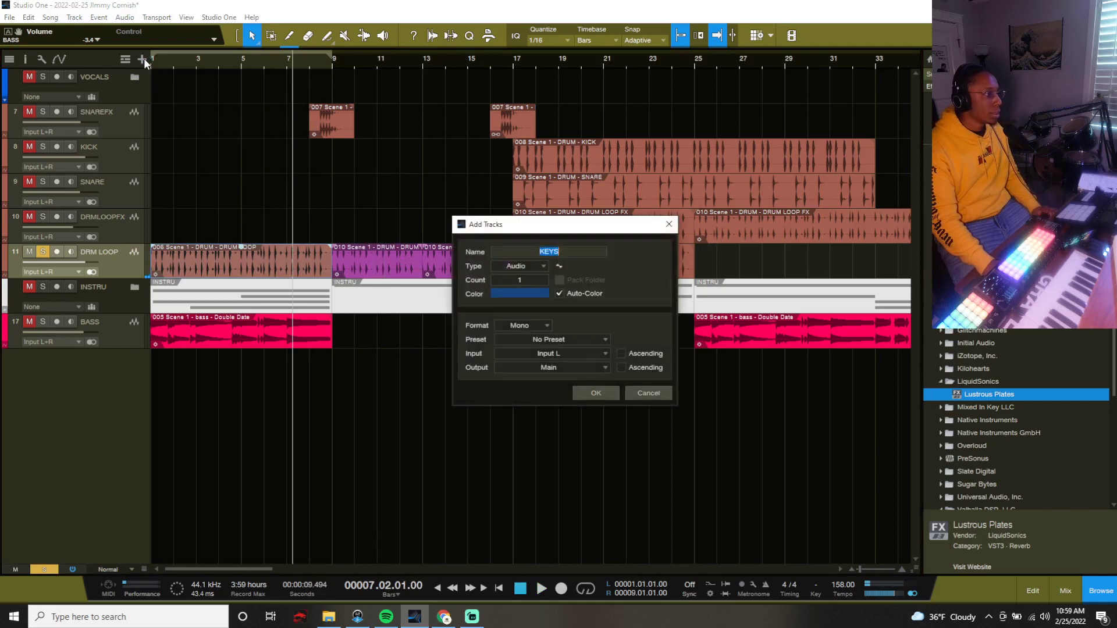
left_click(641, 388)
left_click(125, 59)
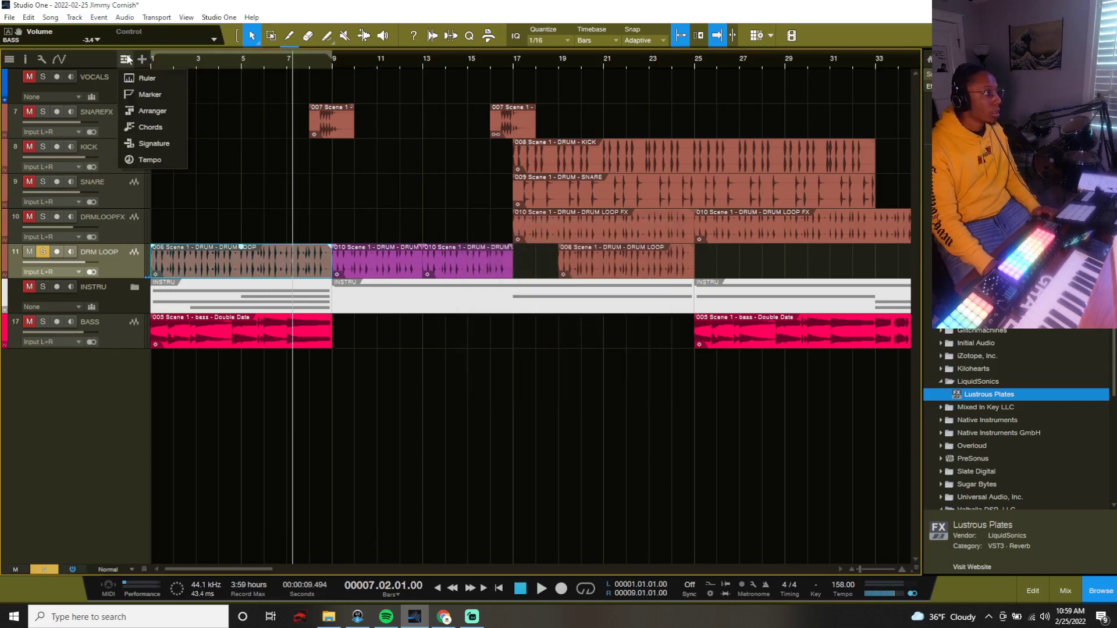
left_click(150, 111)
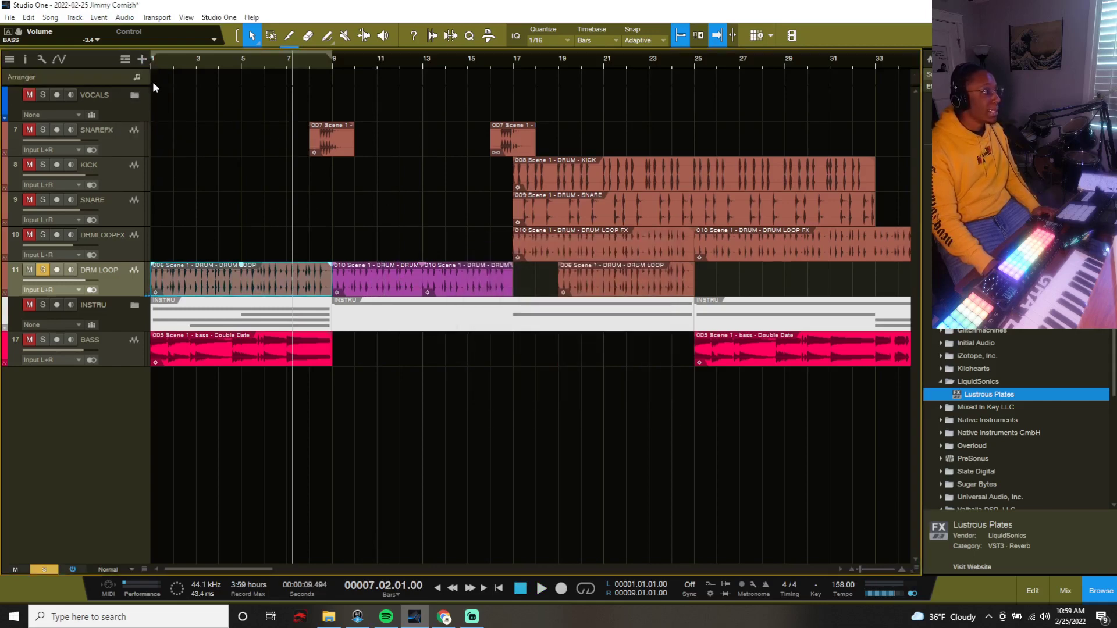
double_click(154, 81)
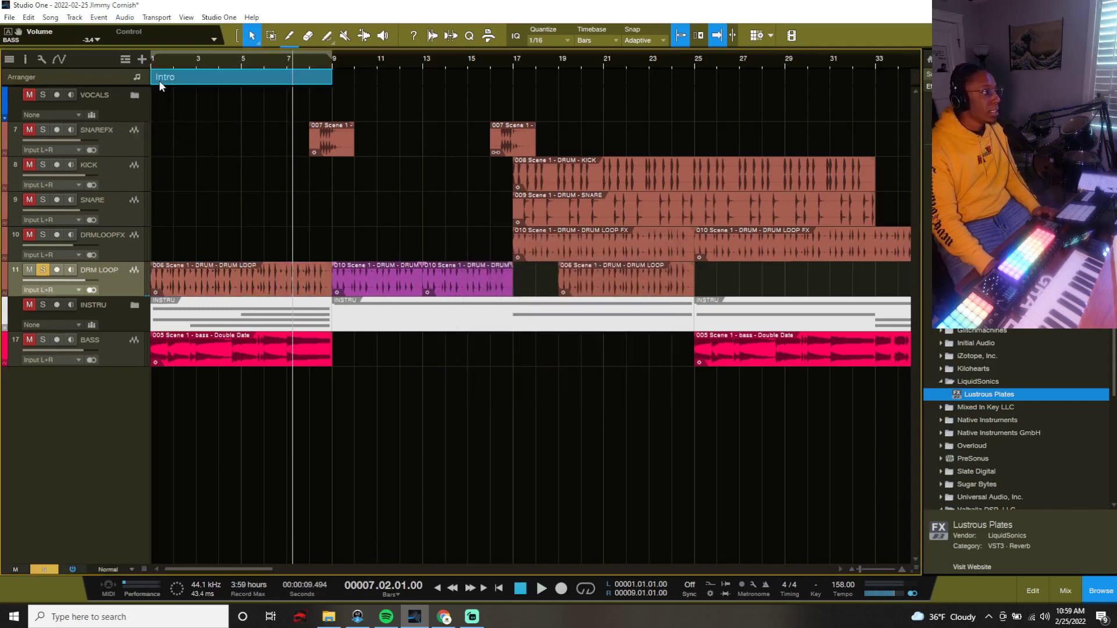
- Add a Verse section starting at bar 9 and extend it to bar 33
double_click(340, 81)
left_click_drag(353, 80, 726, 38)
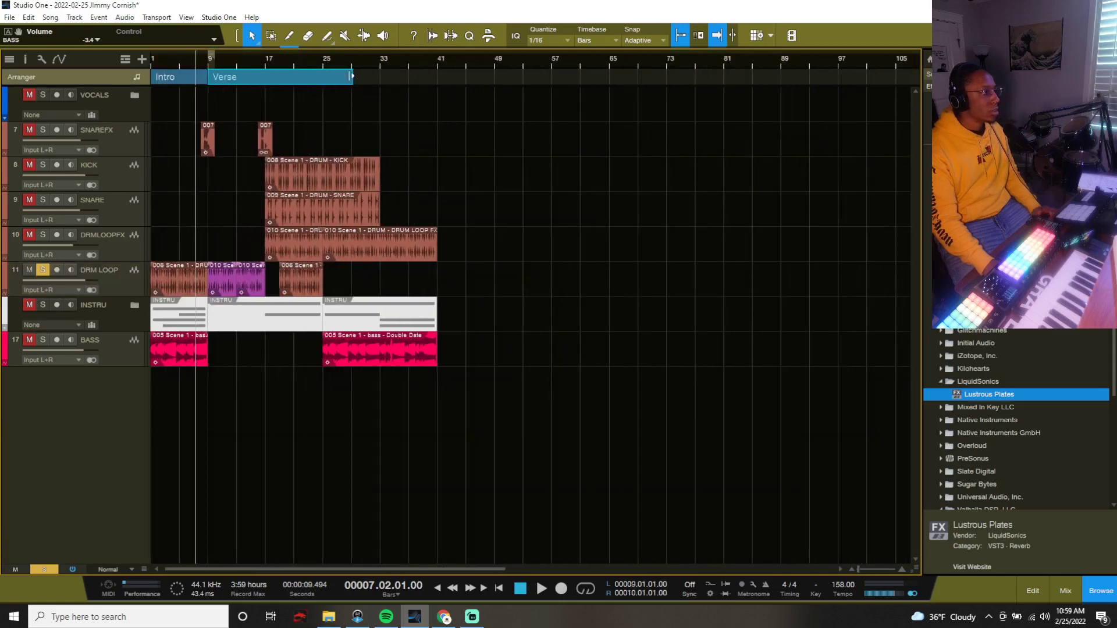
left_click_drag(353, 79, 438, 79)
- Add an arranger section from bar 33 to bar 41 and name it OUTRO
double_click(396, 74)
right_click(416, 75)
left_click(445, 83)
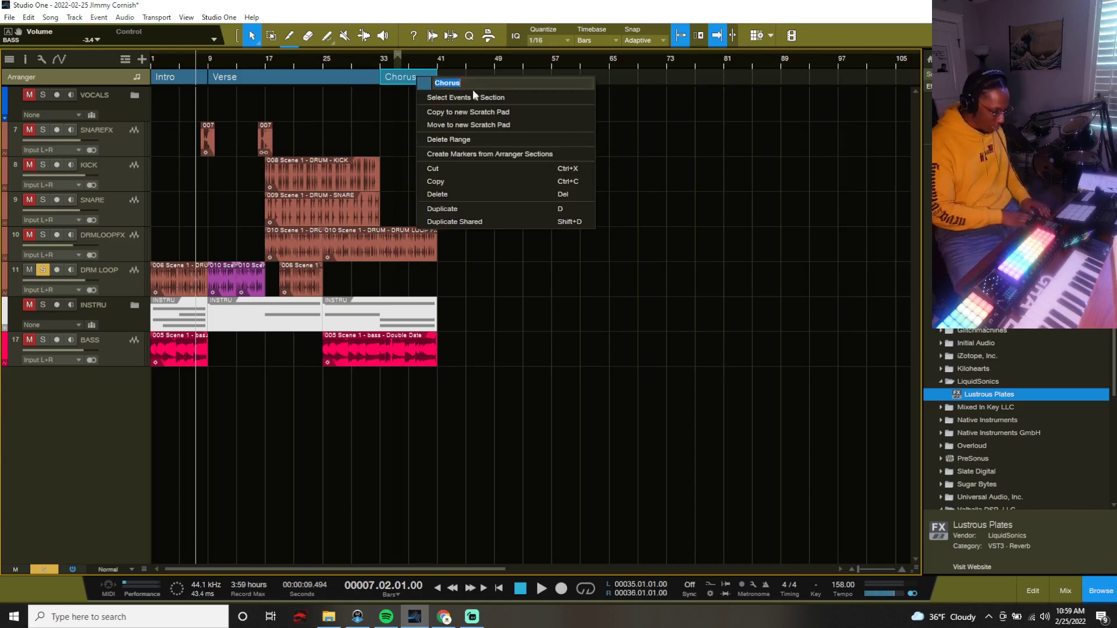
type("OUTRI")
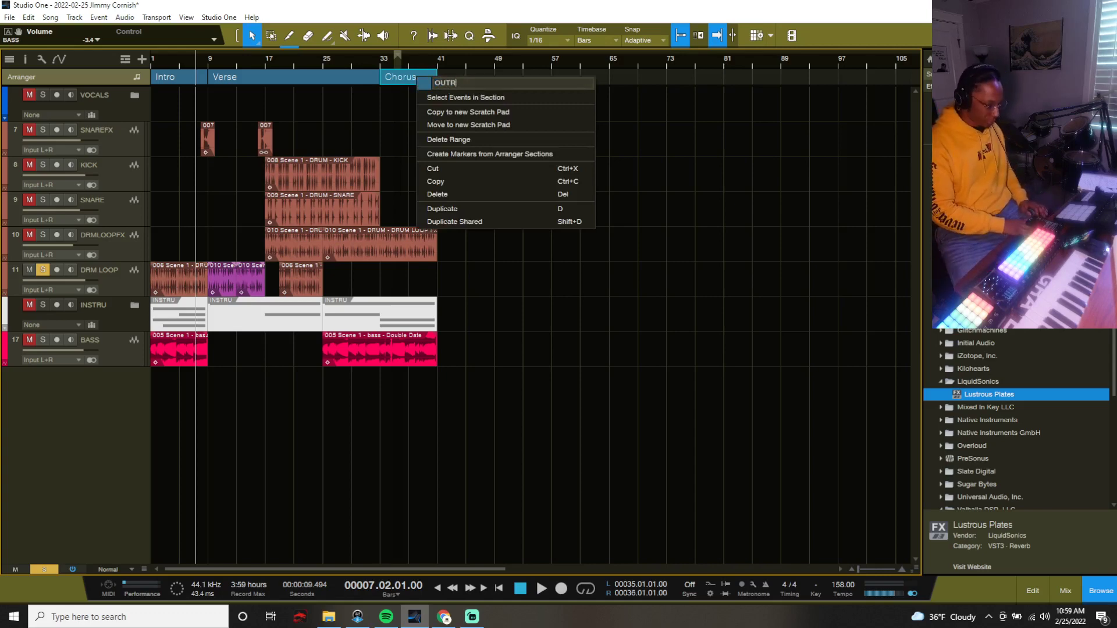
key("BackSpace")
type("O")
key("Return")
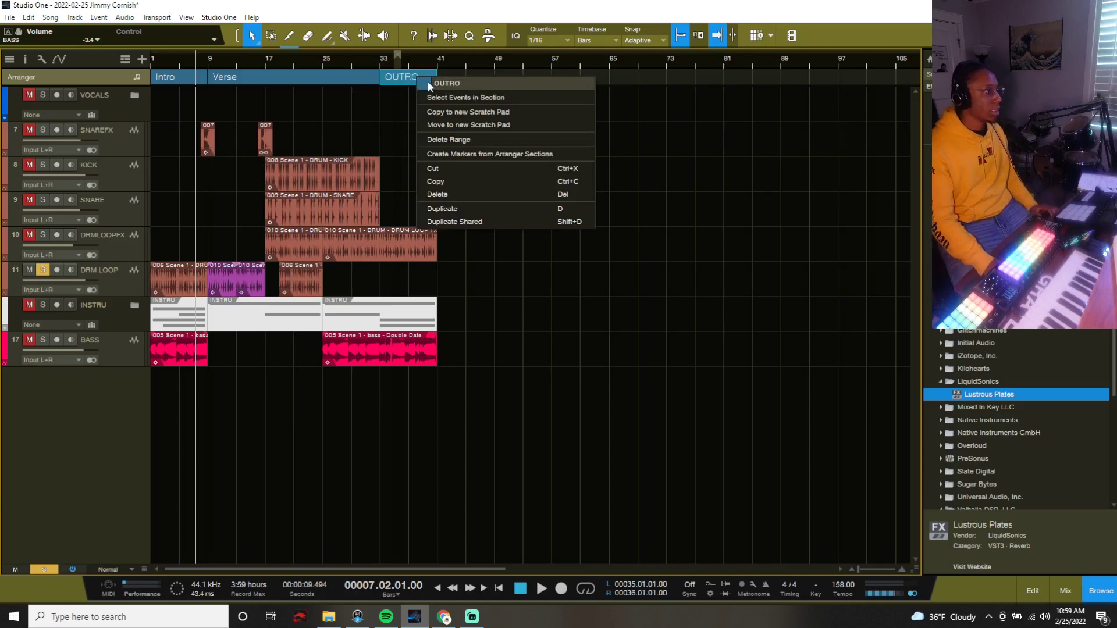
- Rename the last arranger section as Outro in mixed case
double_click(459, 80)
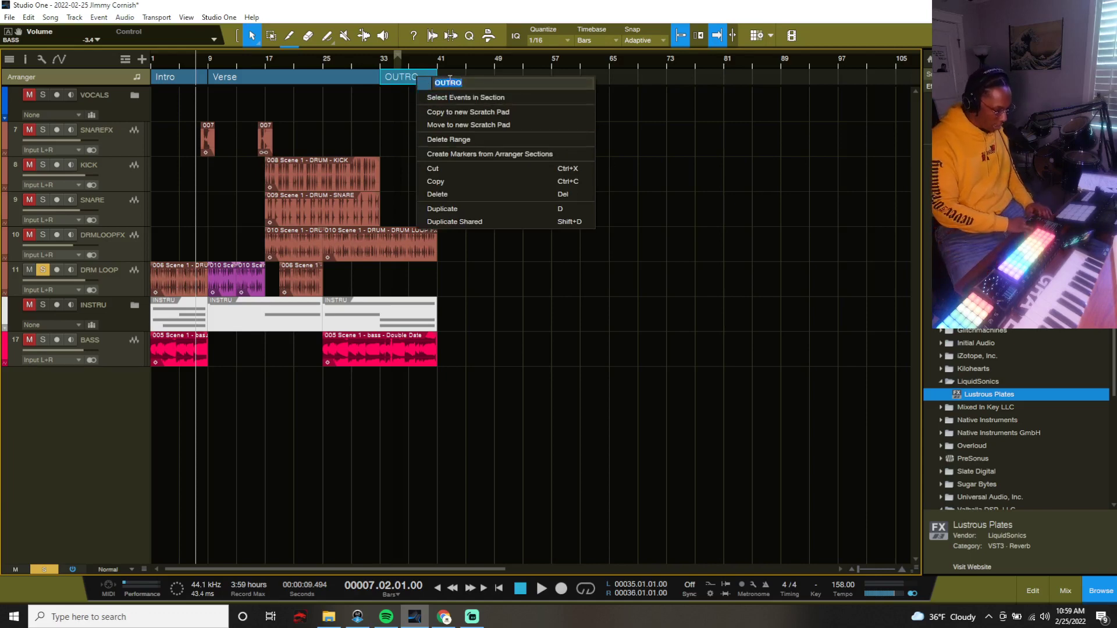
type("Outr")
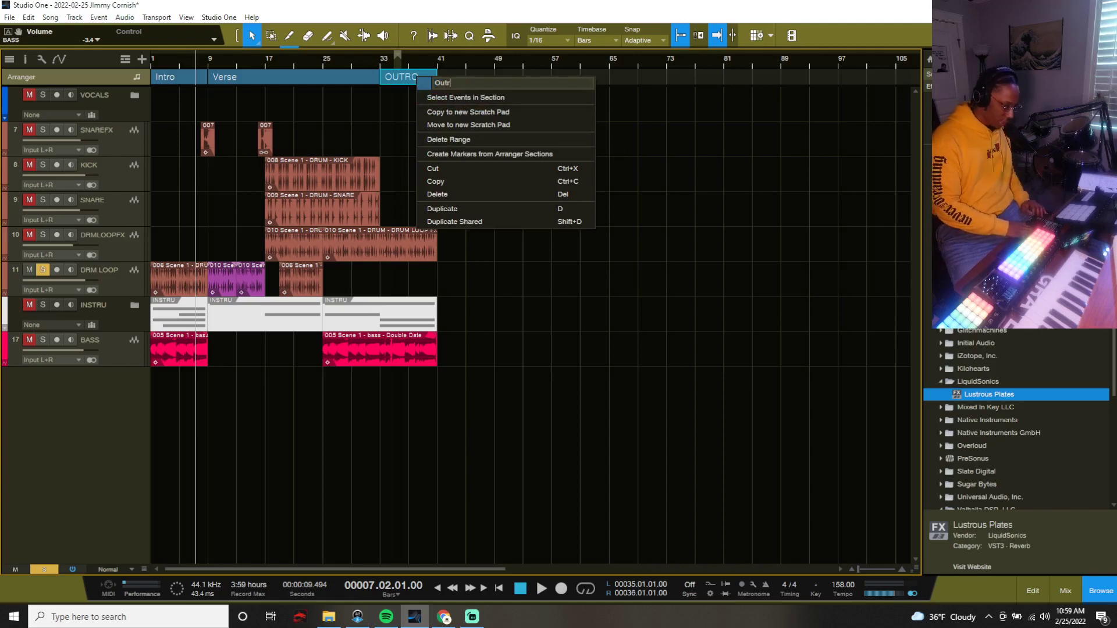
type("o")
key("Return")
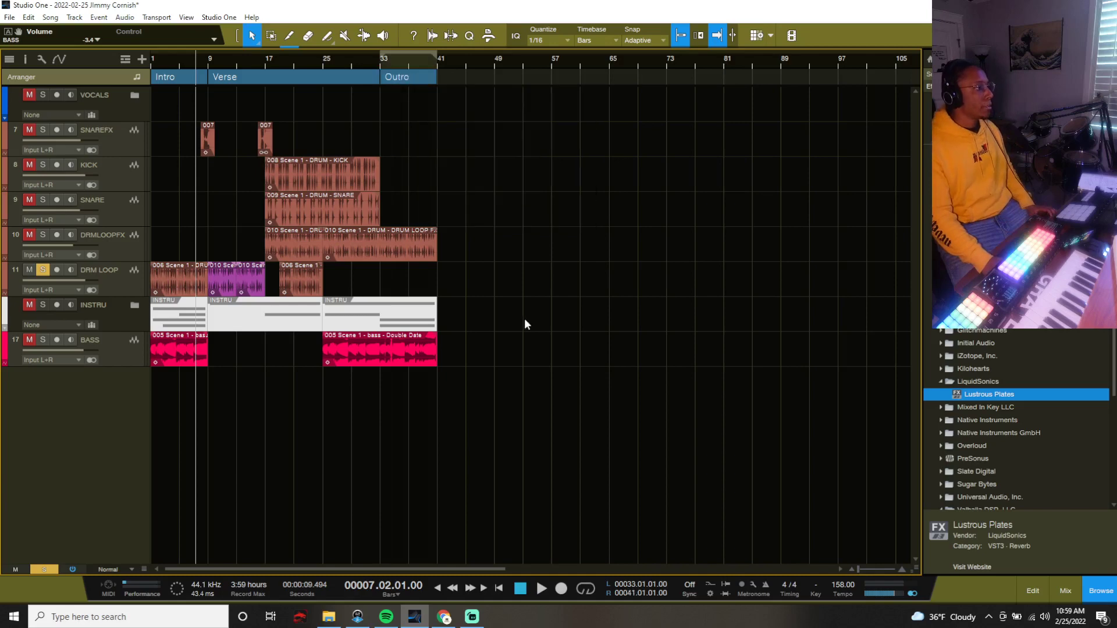
- Play the soloed drum loop from bar 1, skip to bar 6, and check the drum channels in the mixer
key("Home")
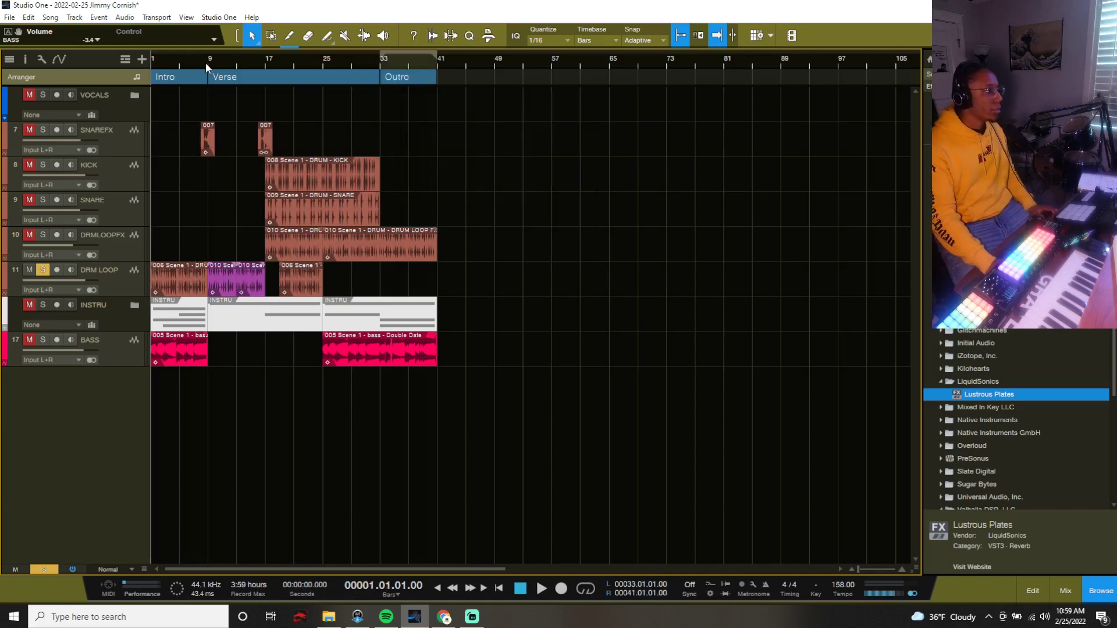
key("space")
left_click(186, 55)
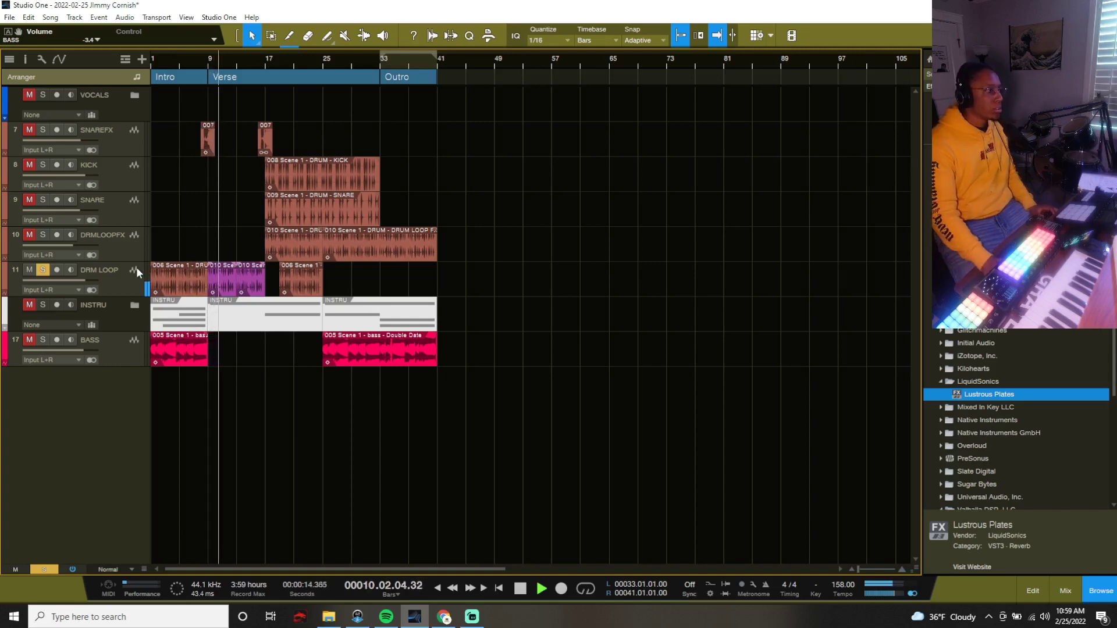
key("F3")
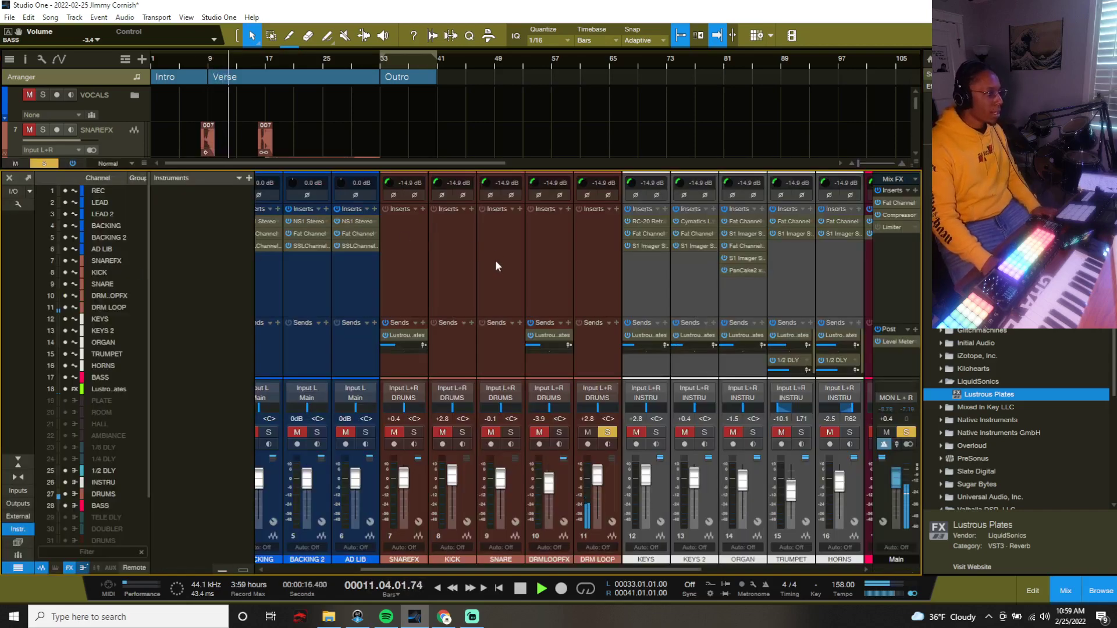
key("space")
key("F3")
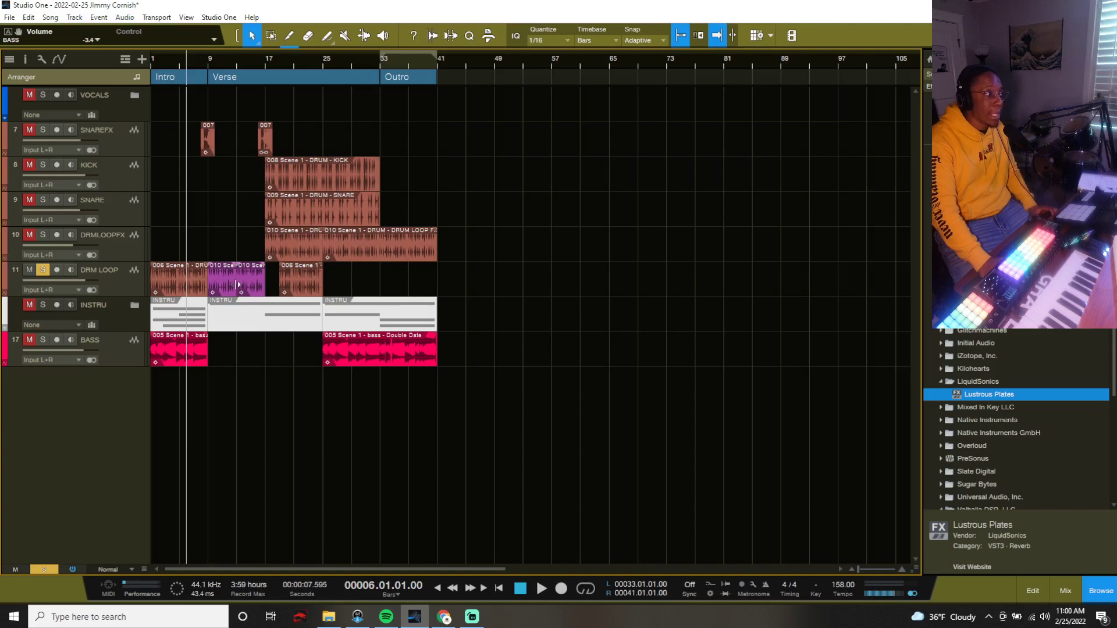
- Select the two purple clips on the DRM LOOP track between bars 9 and 17
left_click(294, 247)
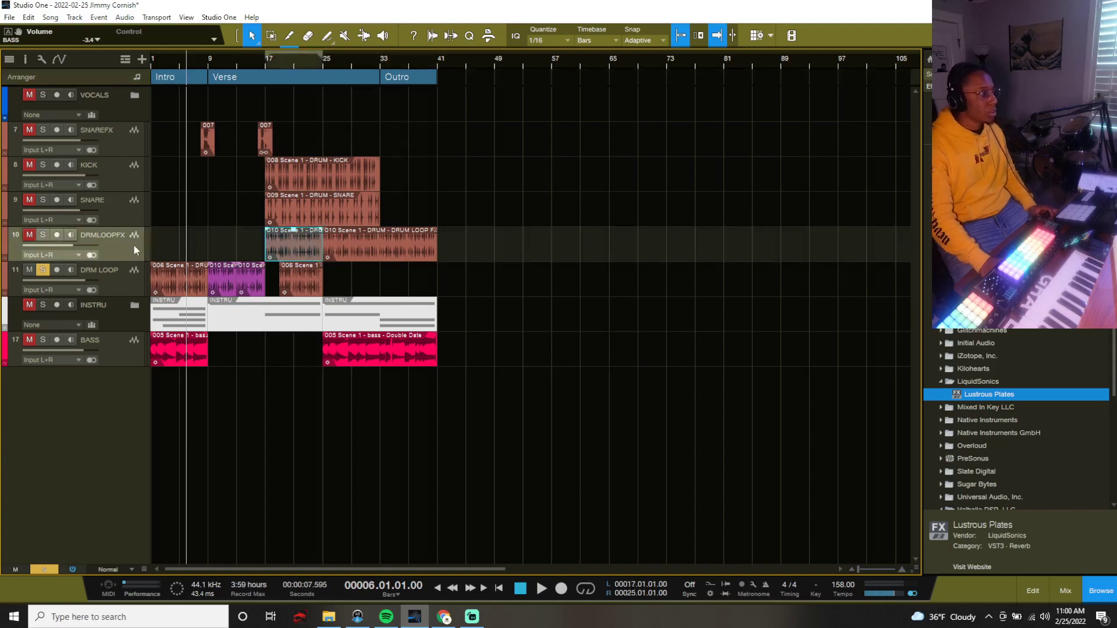
left_click(233, 281)
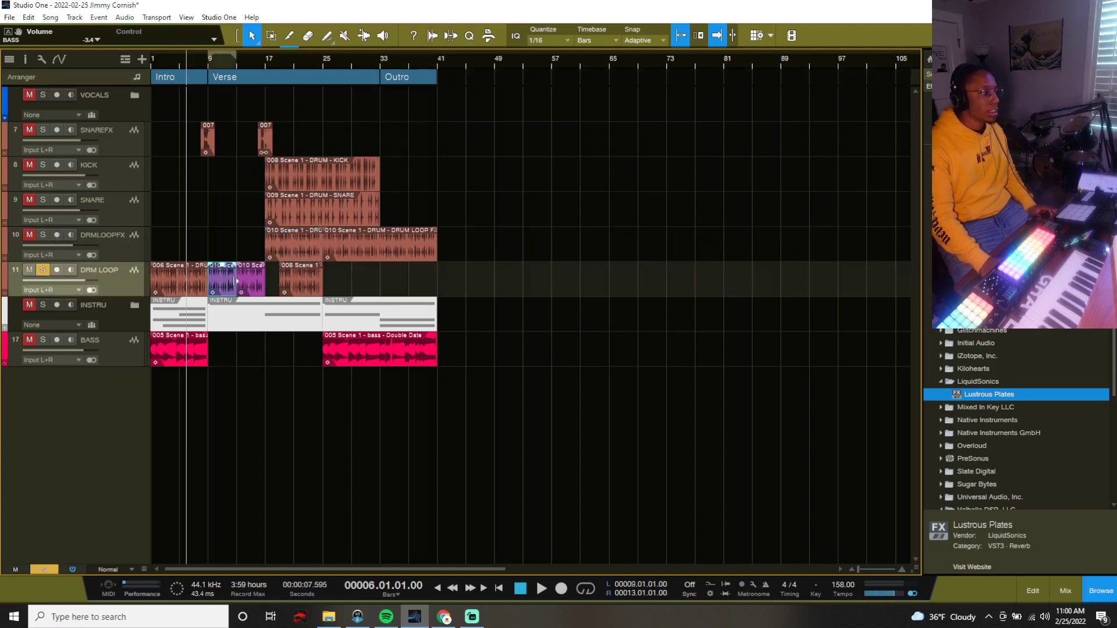
left_click(319, 248)
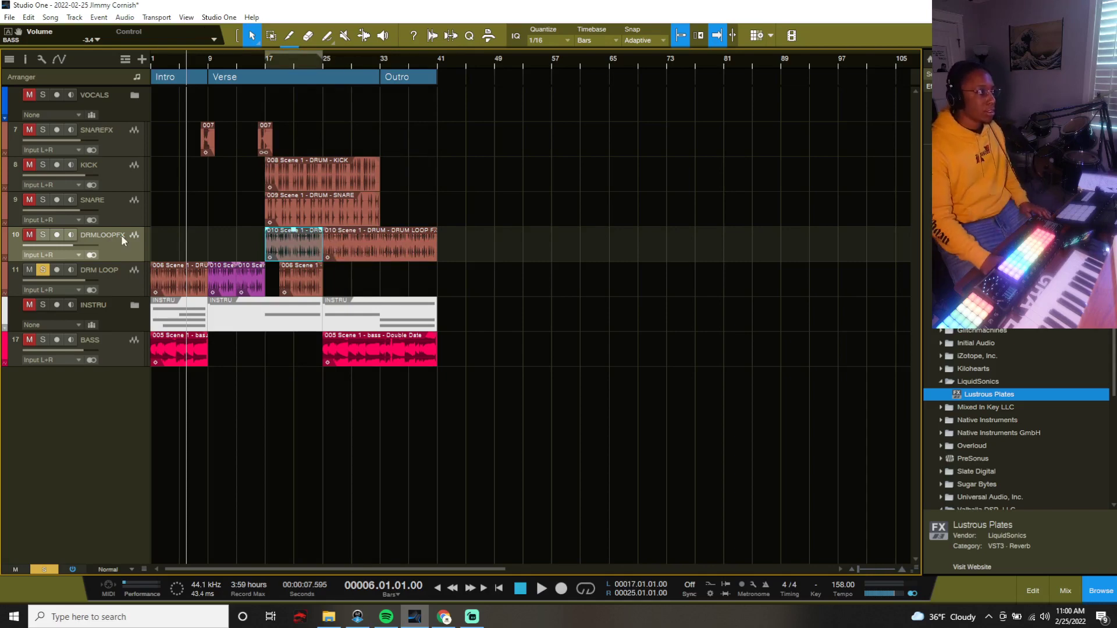
left_click(249, 278)
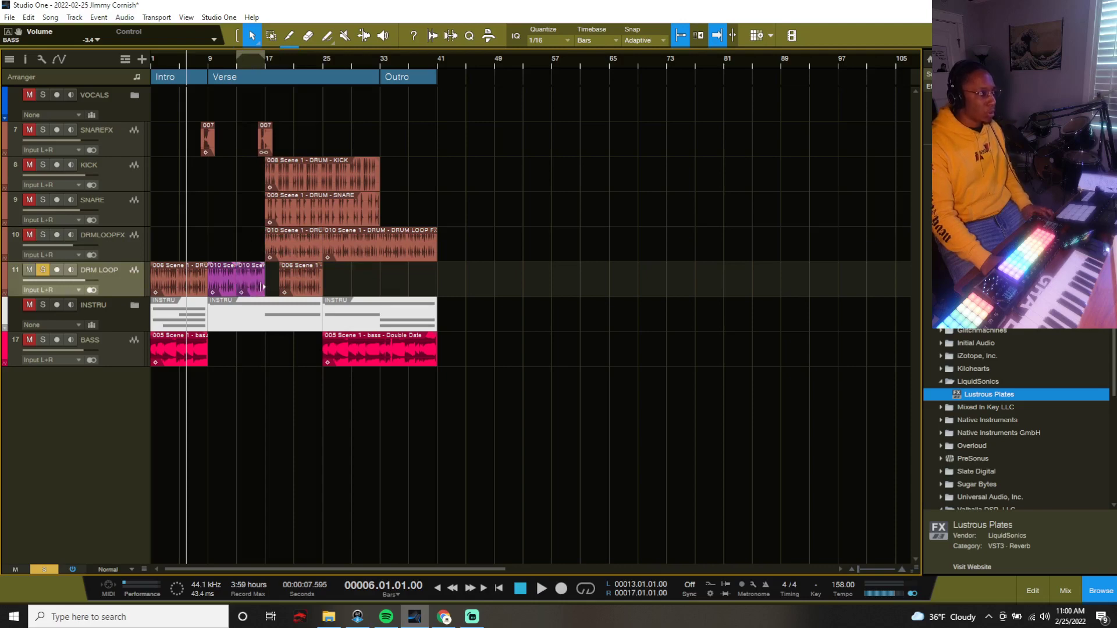
mouse_move(232, 281)
left_mouse_down()
mouse_move(227, 255)
mouse_move(229, 279)
left_mouse_up()
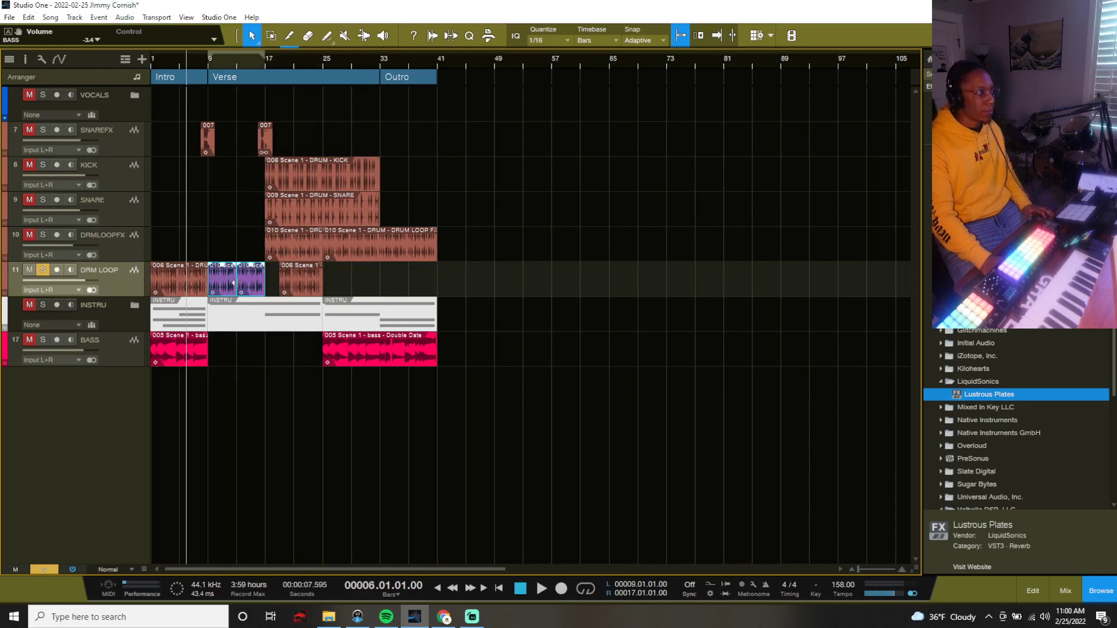
- Delete the DRMLOOPFX track and check the remaining clips on the DRM LOOP track one after another
left_click(113, 243)
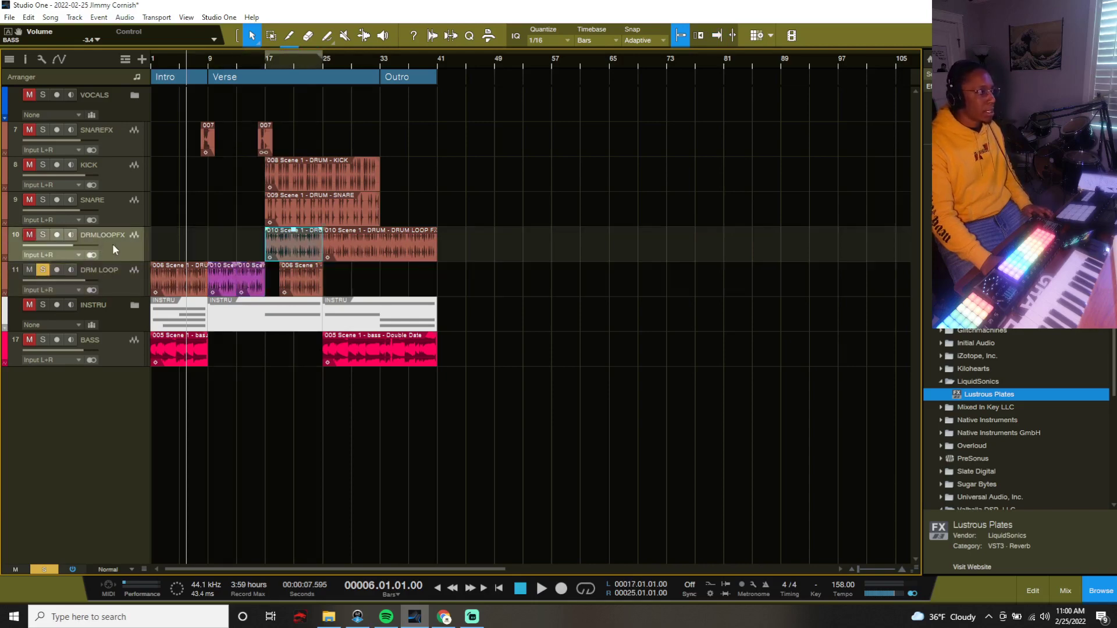
key("Delete")
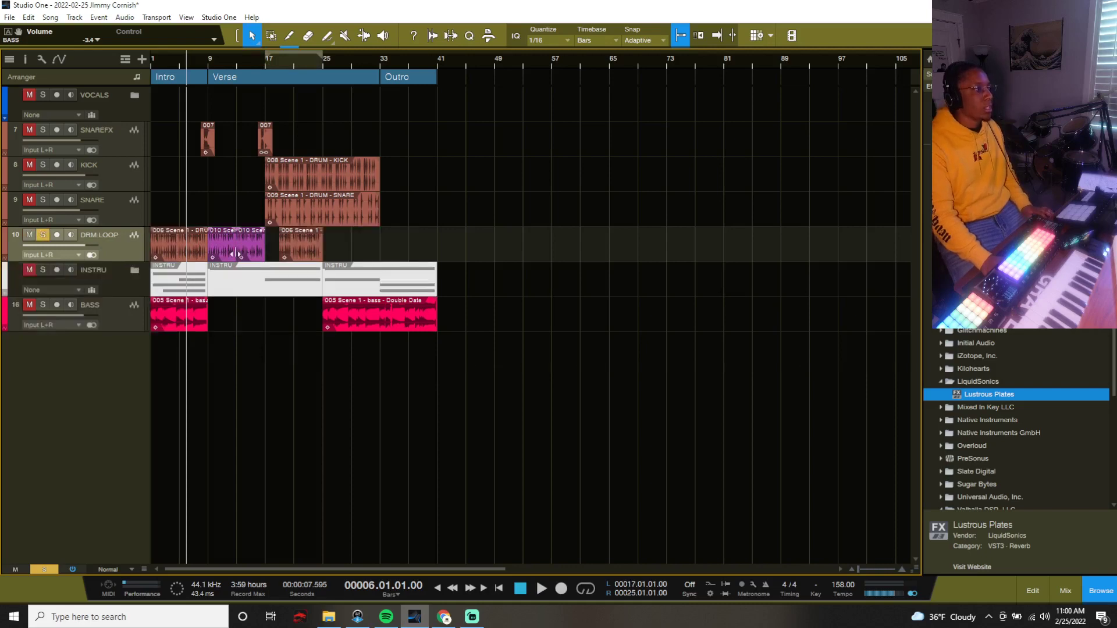
left_click(254, 251)
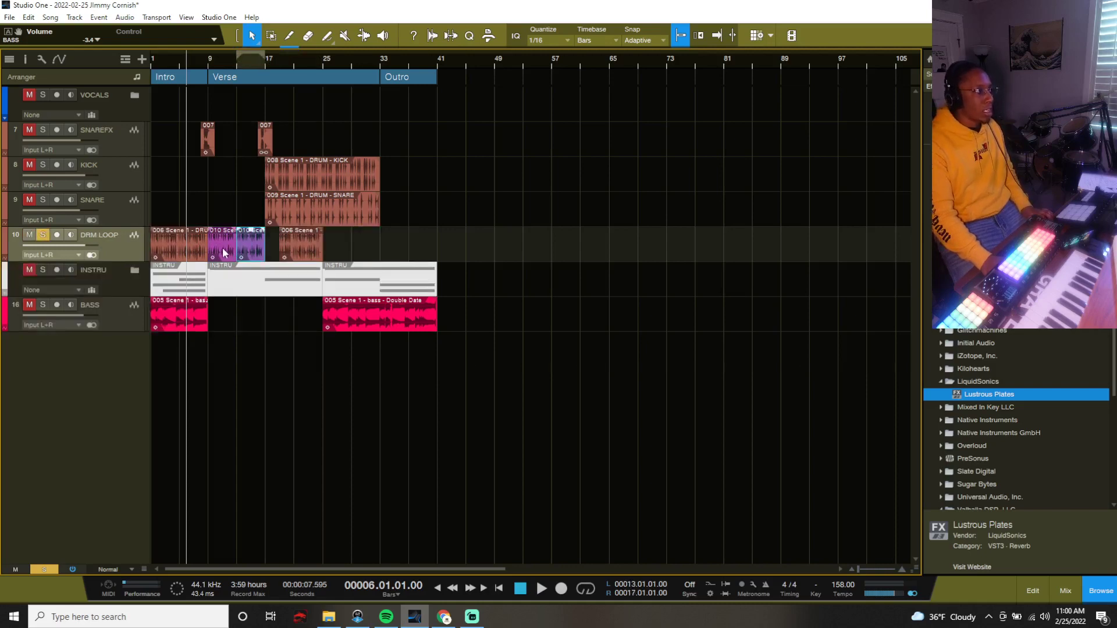
left_click(223, 252)
left_click(254, 249)
left_click(281, 252)
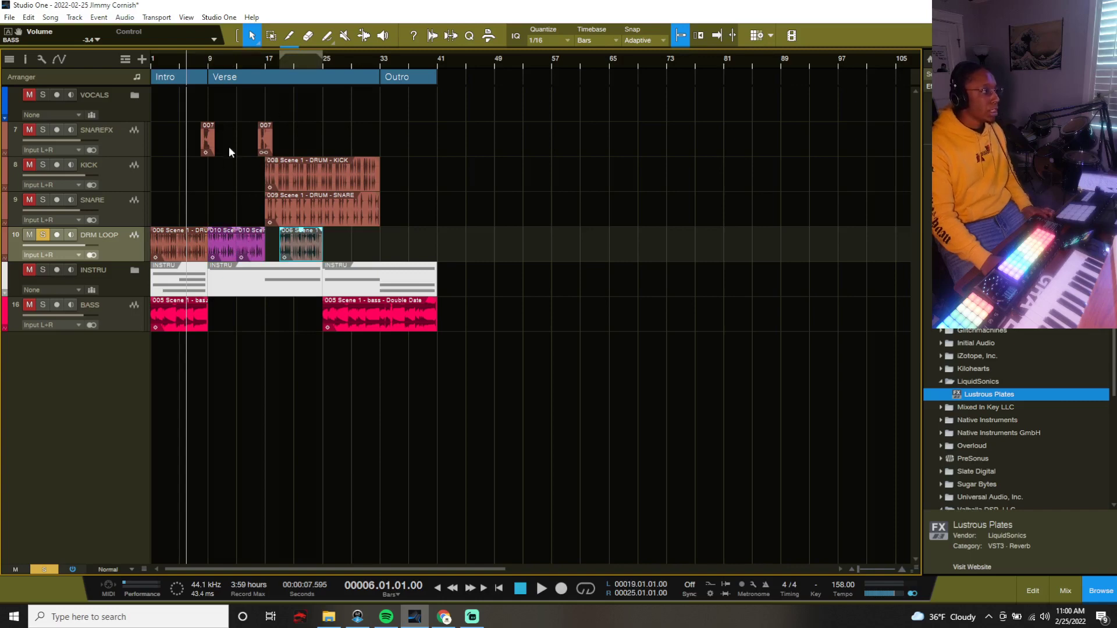
- Play the SNAREFX track soloed from bar 8, and again with the DRM LOOP track soloed alongside it
left_click(262, 61)
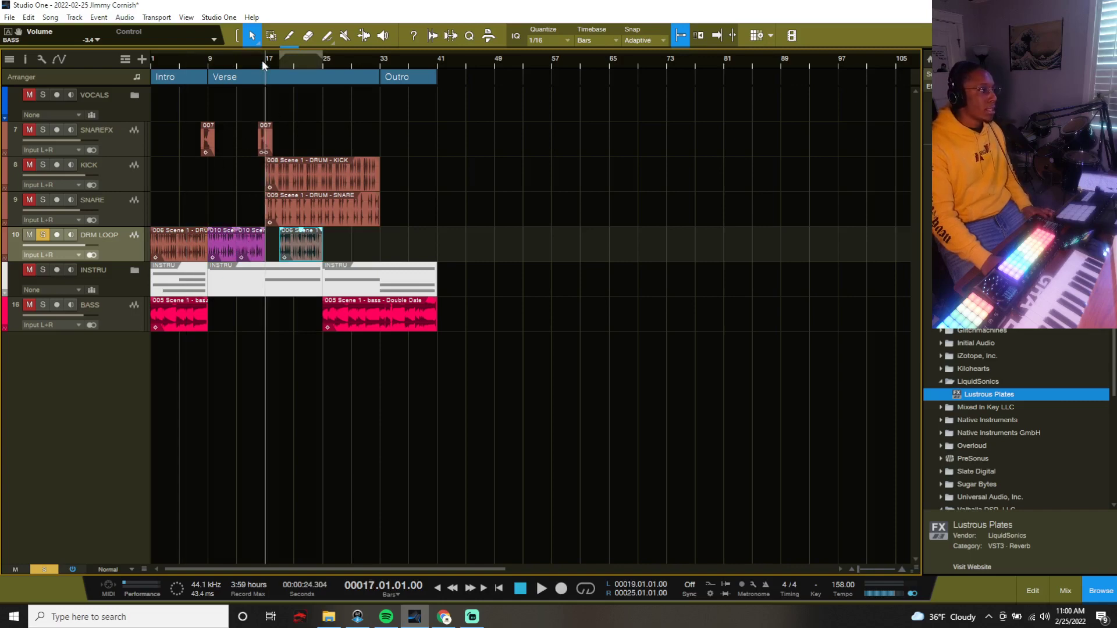
left_click(203, 63)
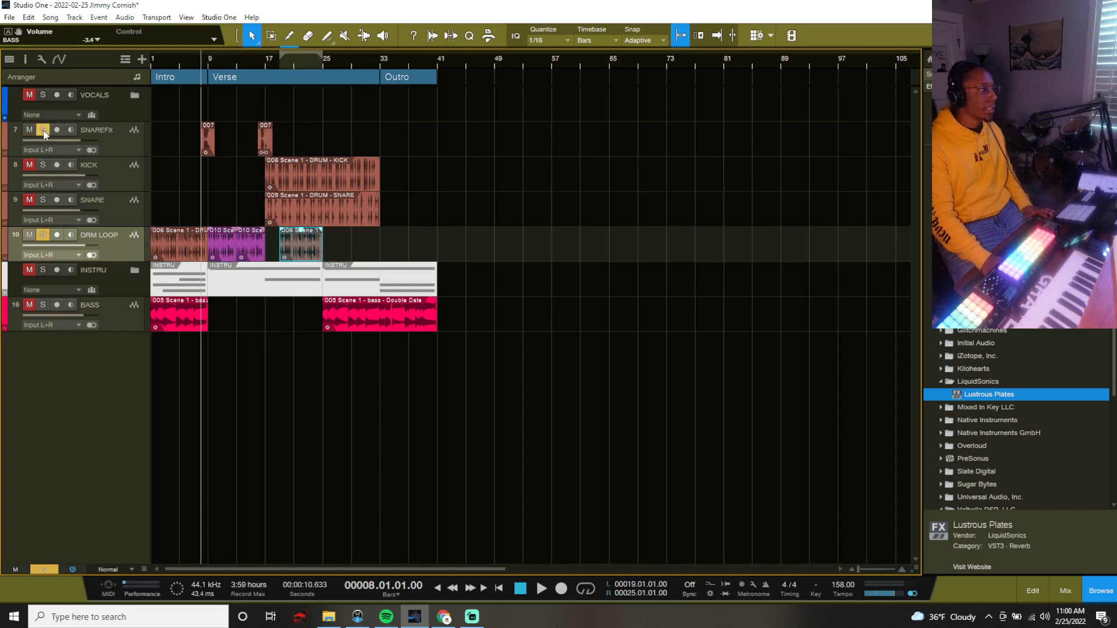
key("space")
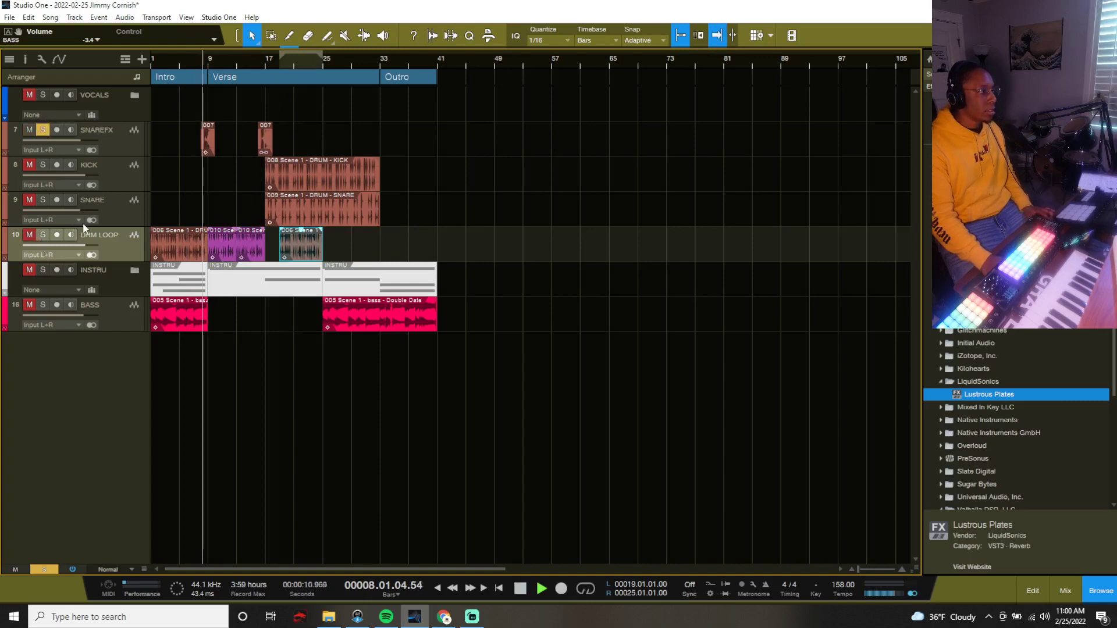
key("space")
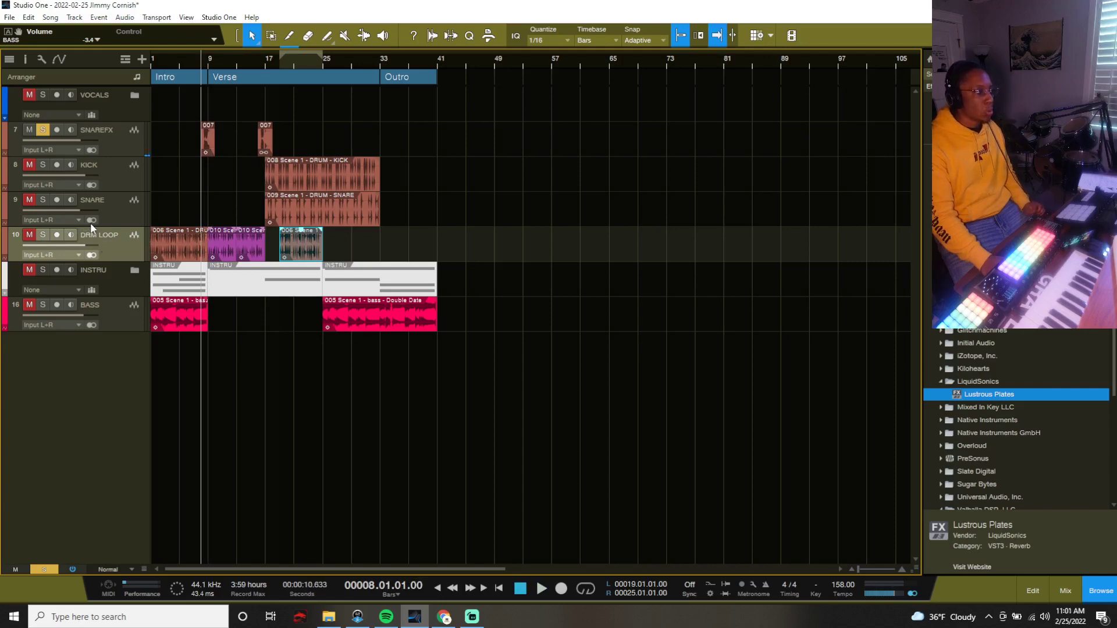
key("space")
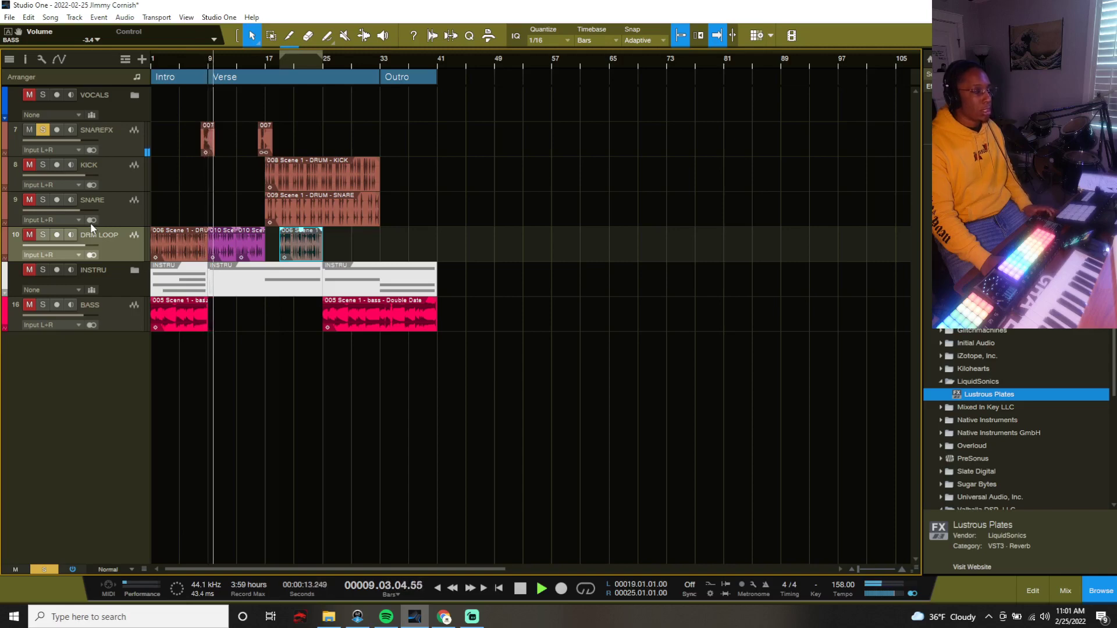
key("space")
left_click(30, 235)
key("space")
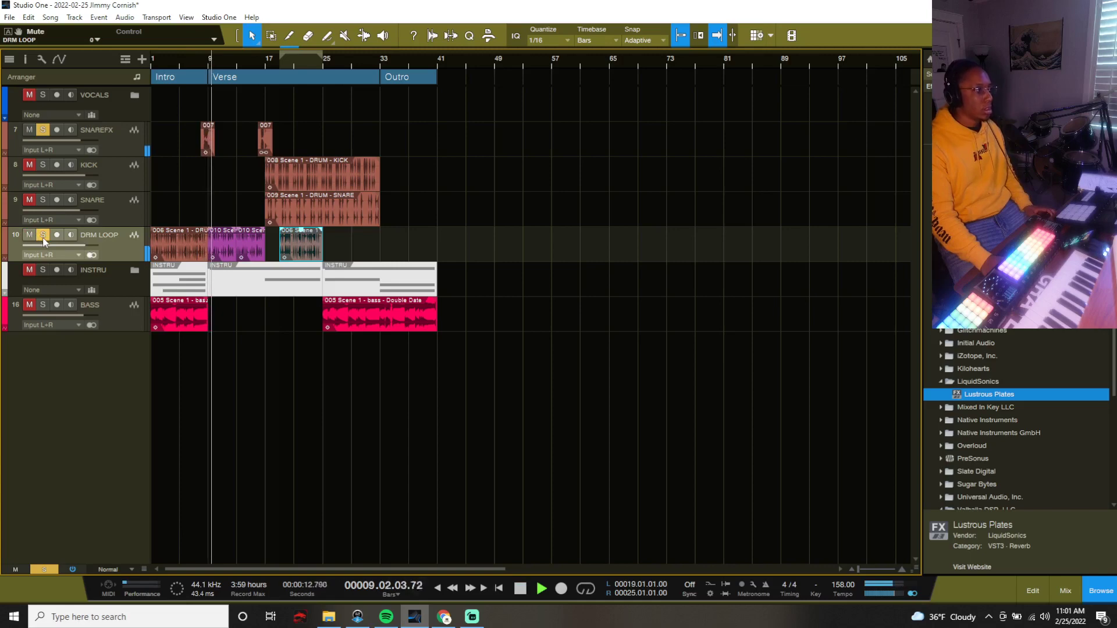
- Stop playback, place the playhead at bar 17 and solo the KICK and SNARE tracks as well
left_click(261, 64)
key("space")
left_click(45, 165)
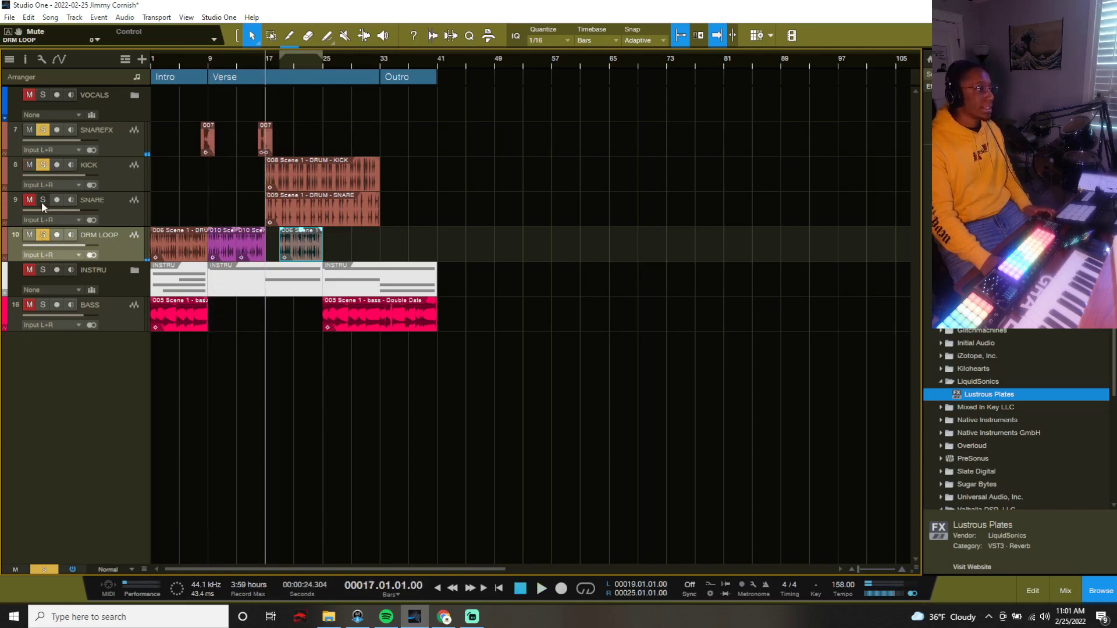
left_click(42, 200)
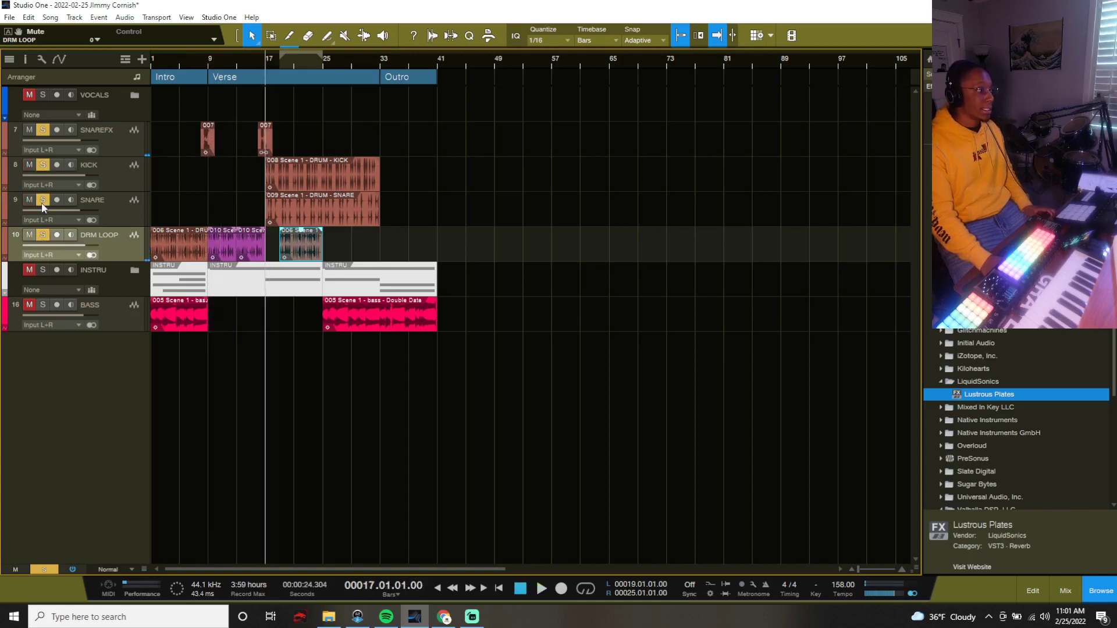
- Play the soloed drum tracks from bar 16 and watch the levels of the drum channels in the mixer
left_click(259, 63)
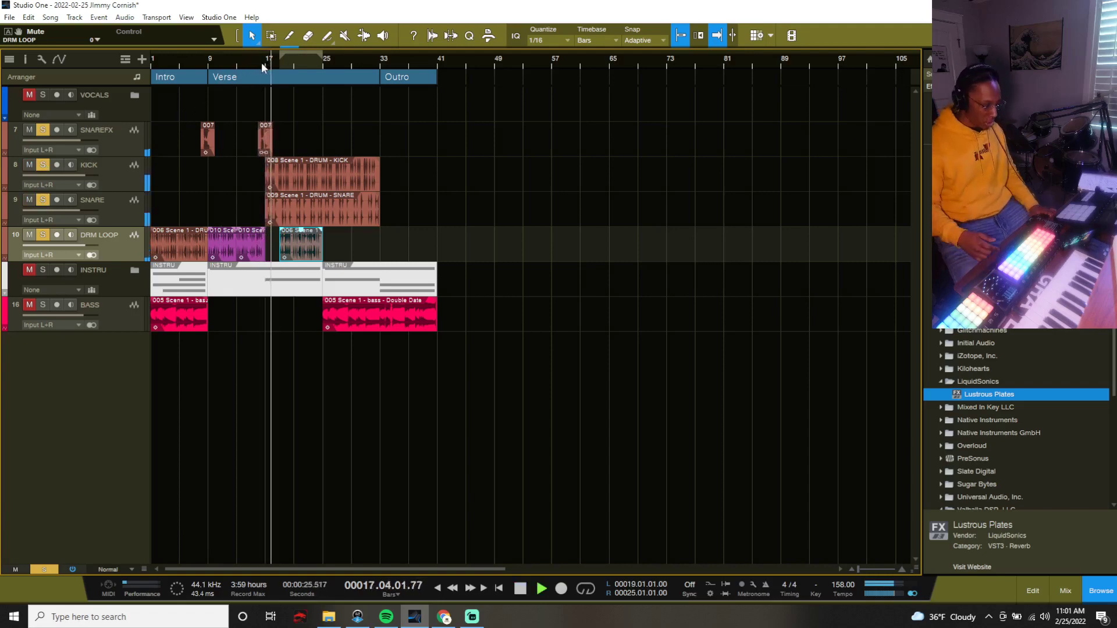
key("F3")
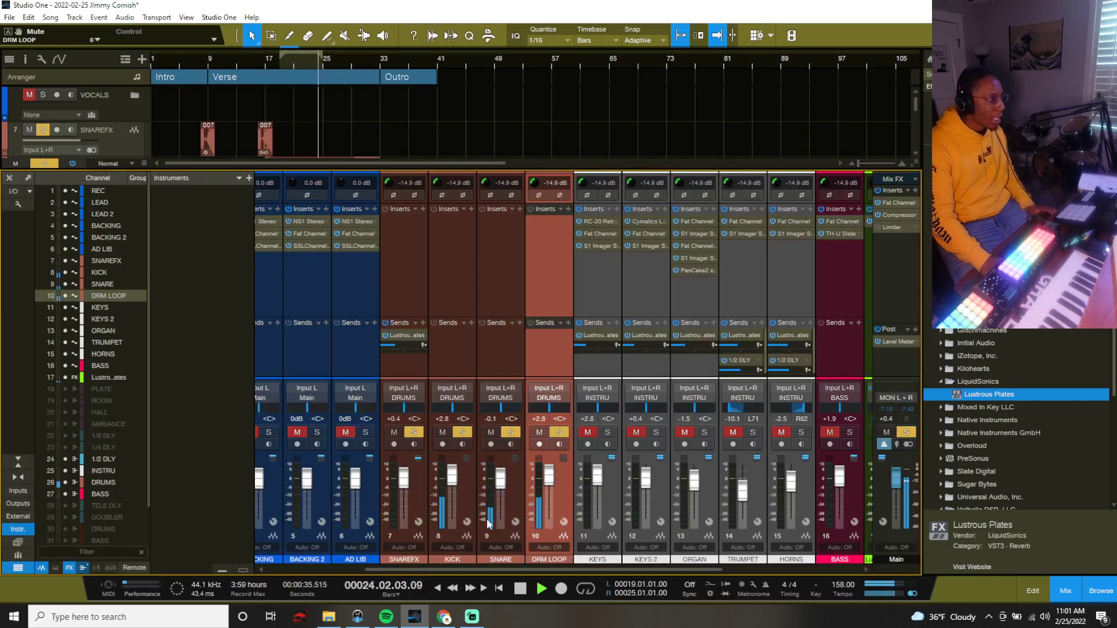
key("space")
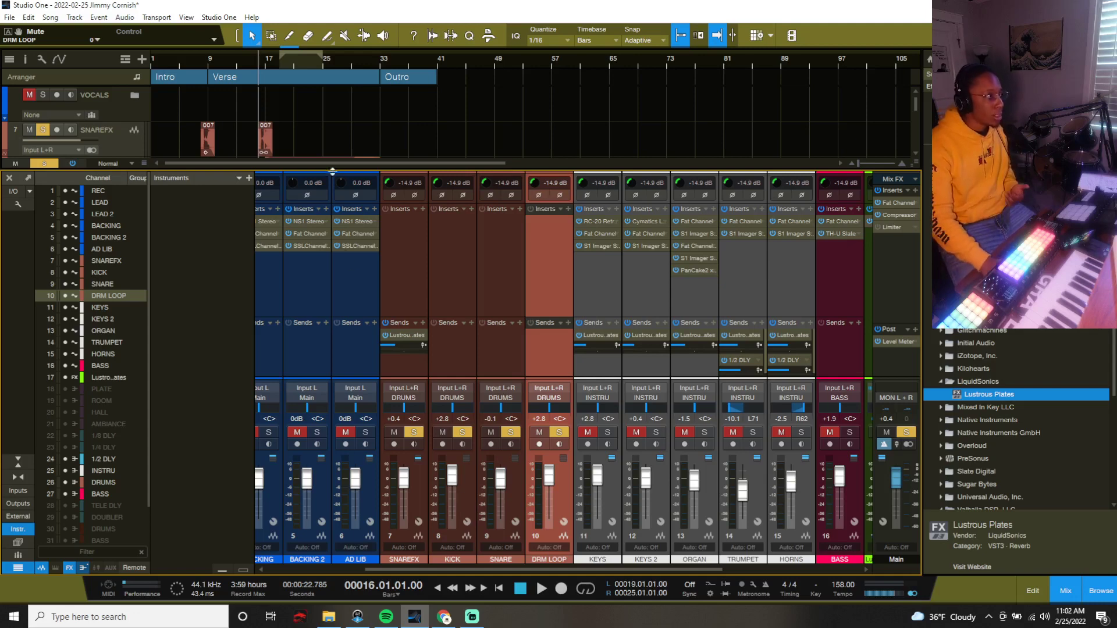
- Select the mixer channels from SNAREFX to DRM LOOP and look up the option for adding a bus for them
scroll(327, 141, "down", 5)
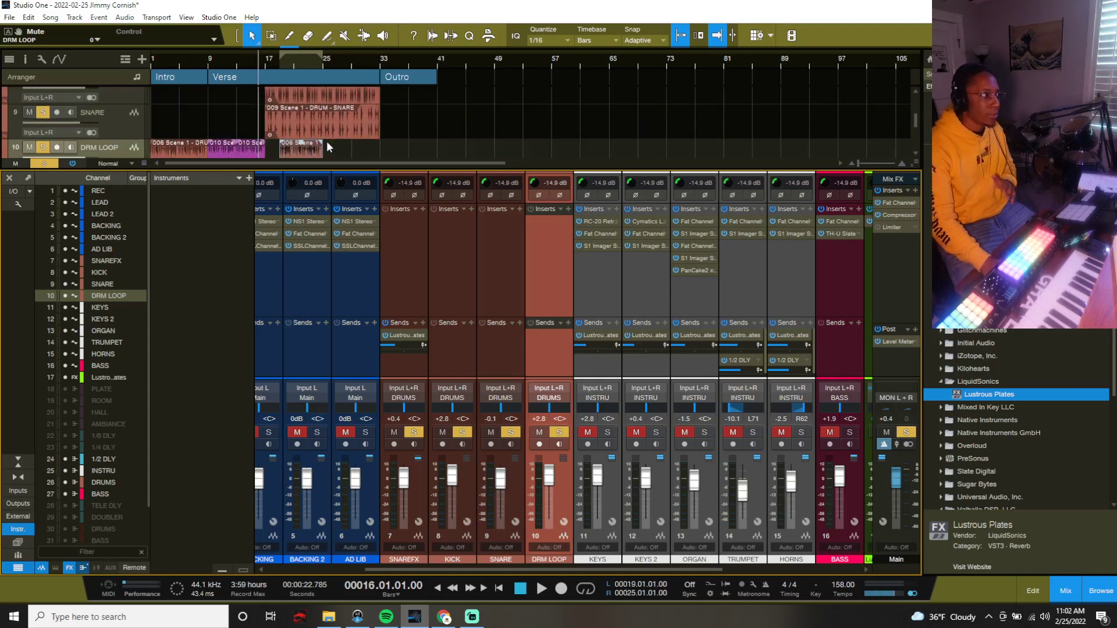
scroll(327, 142, "down", 1)
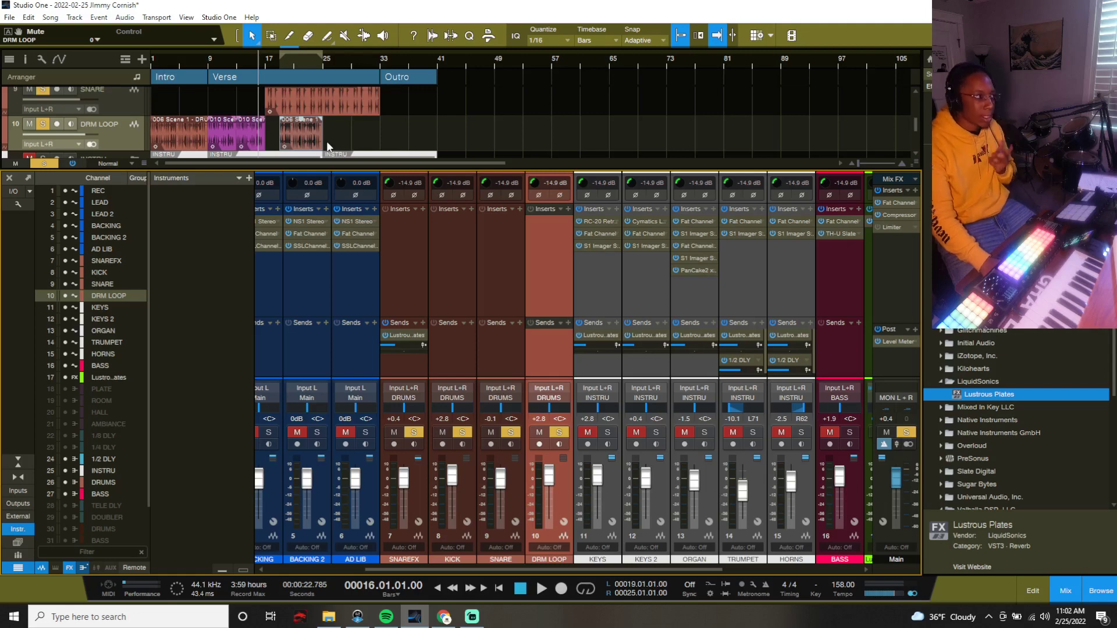
scroll(326, 140, "up", 1)
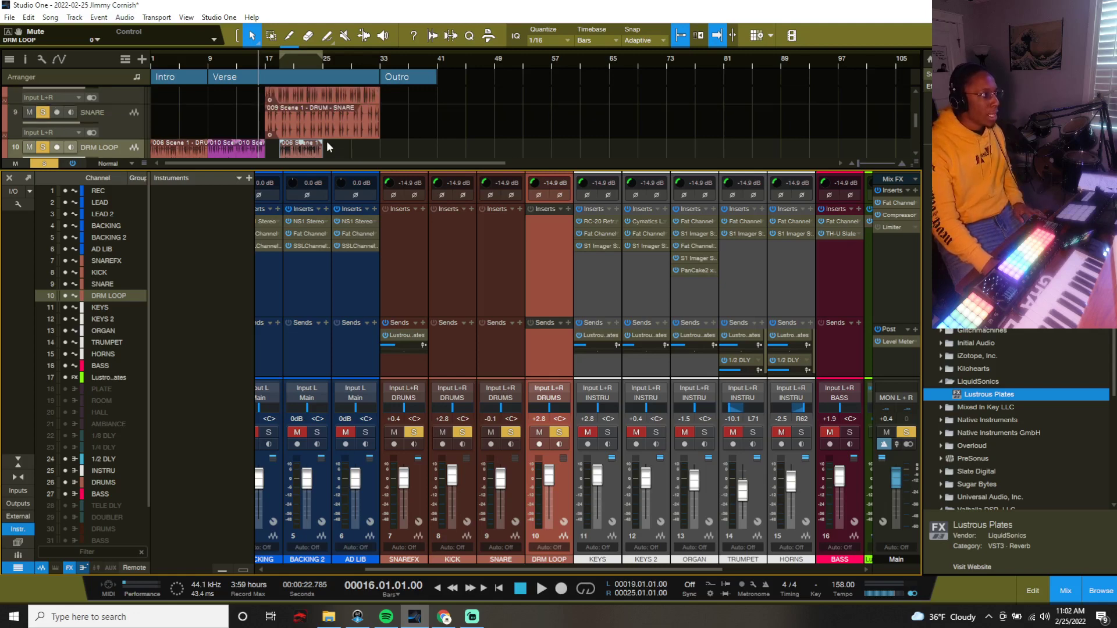
scroll(327, 141, "down", 1)
left_click(399, 295)
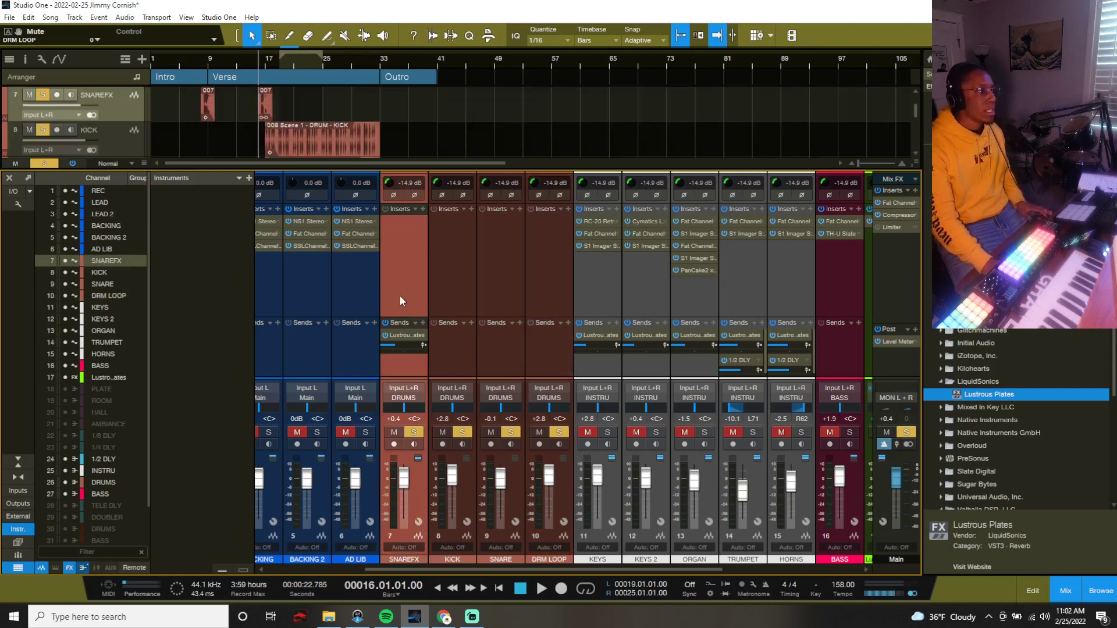
left_click(551, 291)
left_click(415, 373)
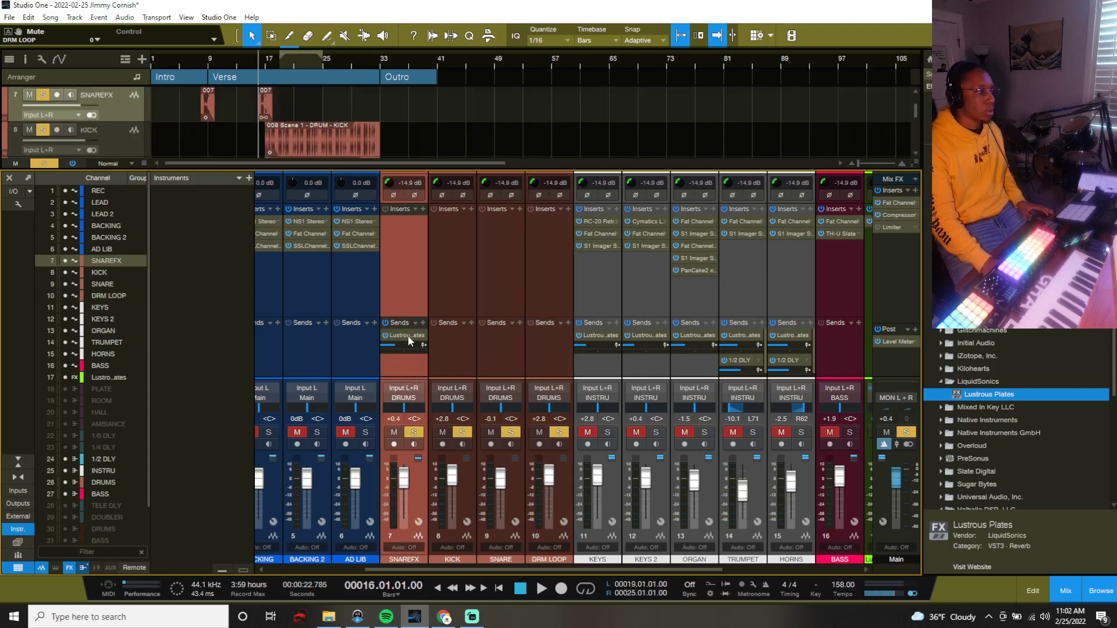
left_click(540, 283)
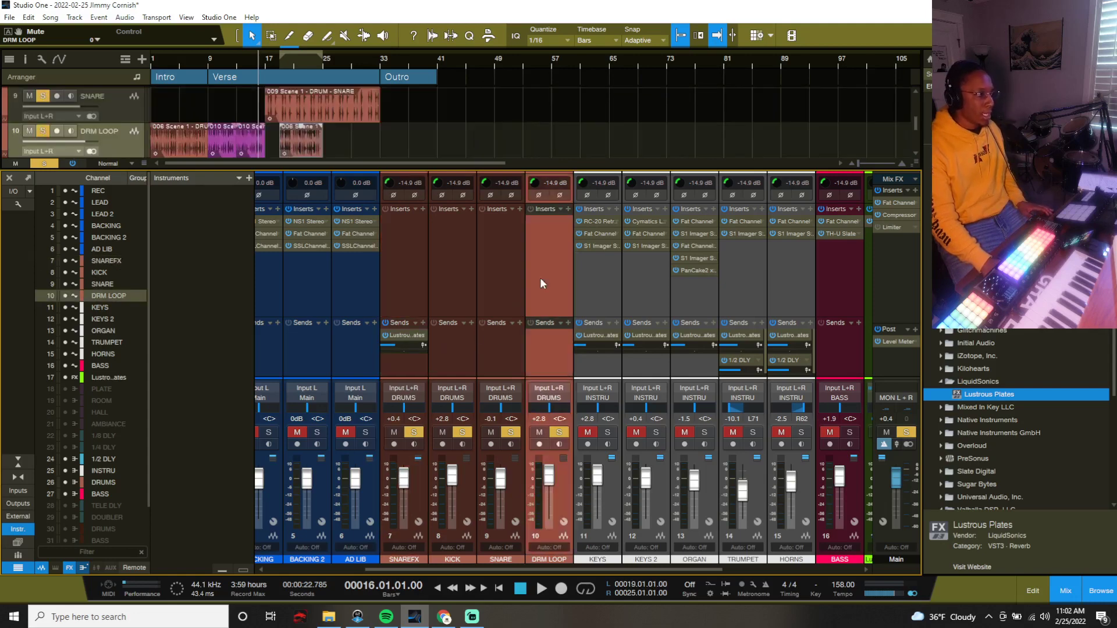
left_click(420, 284, "shift")
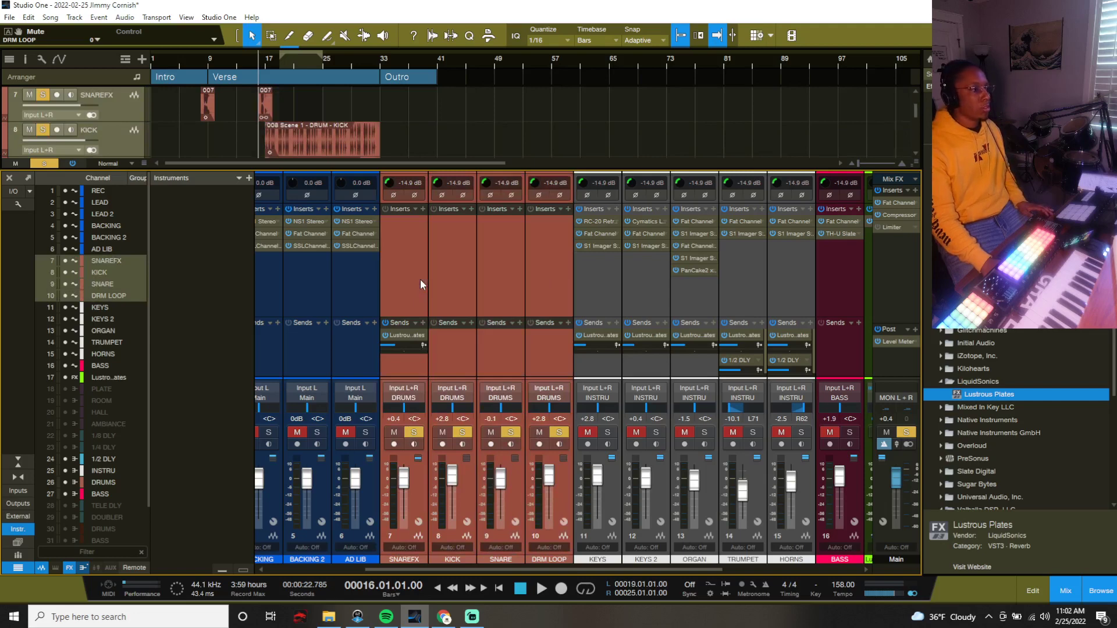
right_click(463, 277)
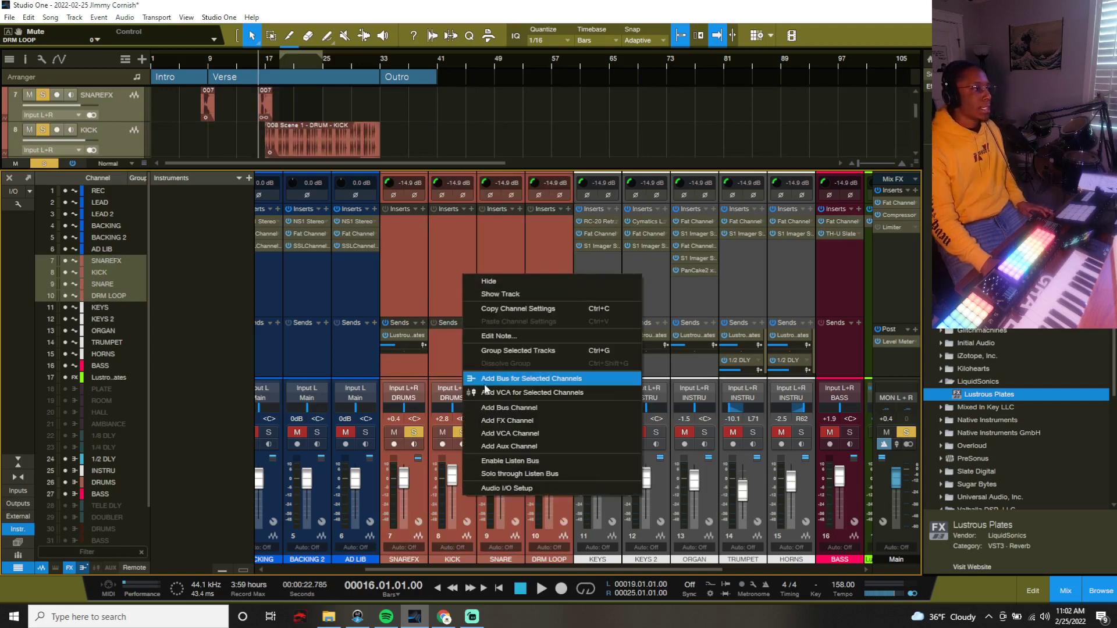
left_click(438, 274)
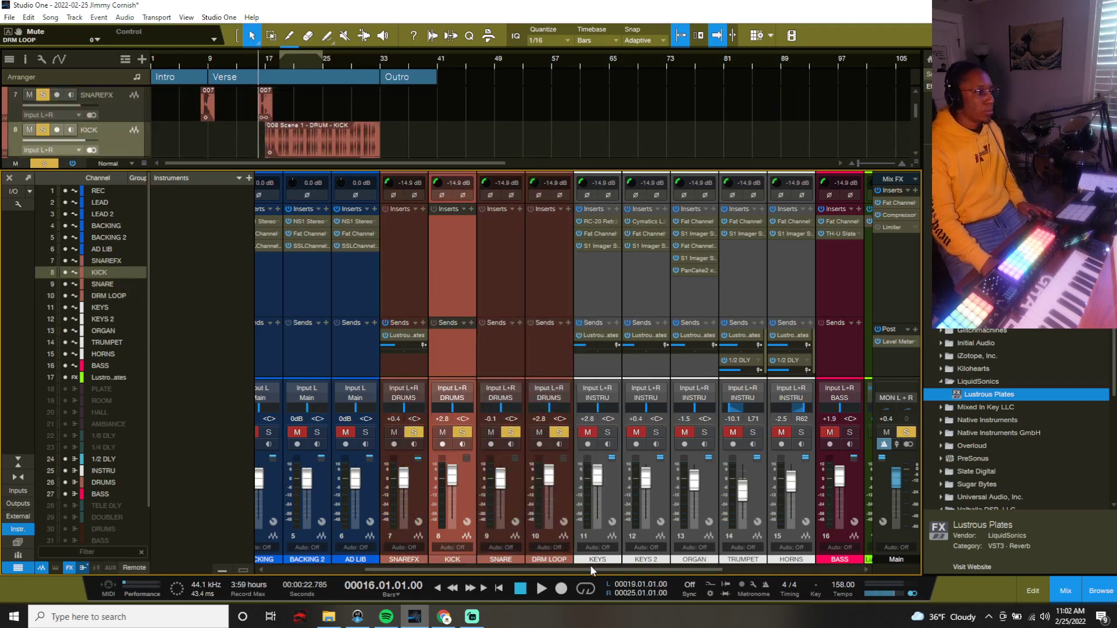
- Select the DRUMS bus channel in the mixer and return the playhead to bar 1
left_click_drag(590, 566, 735, 565)
left_click(809, 561)
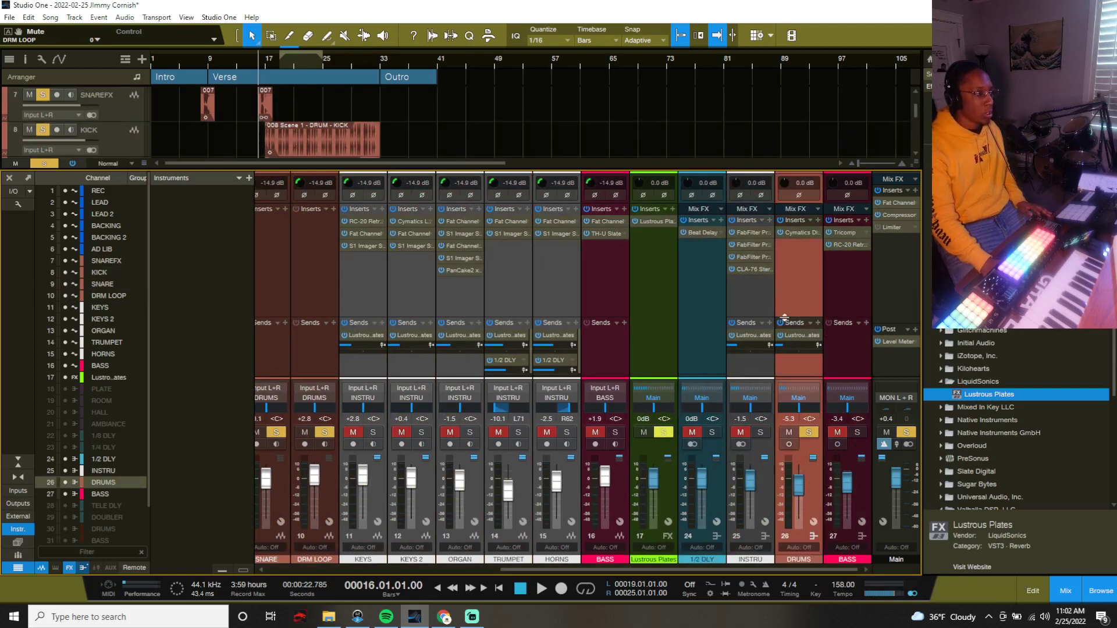
scroll(578, 139, "down", 1)
scroll(577, 137, "down", 3)
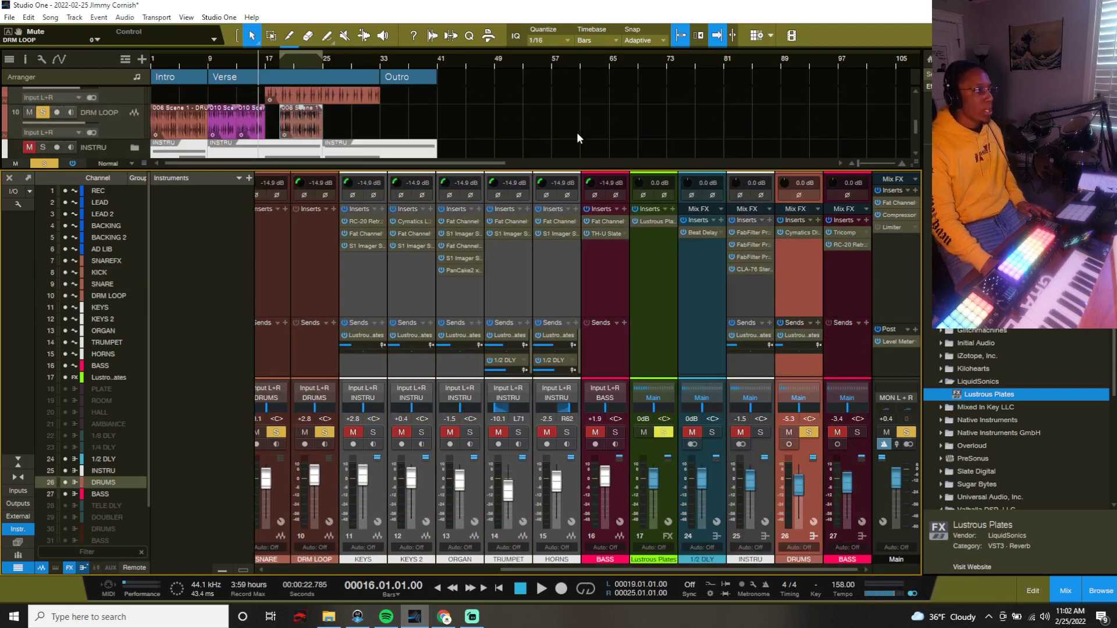
key("Home")
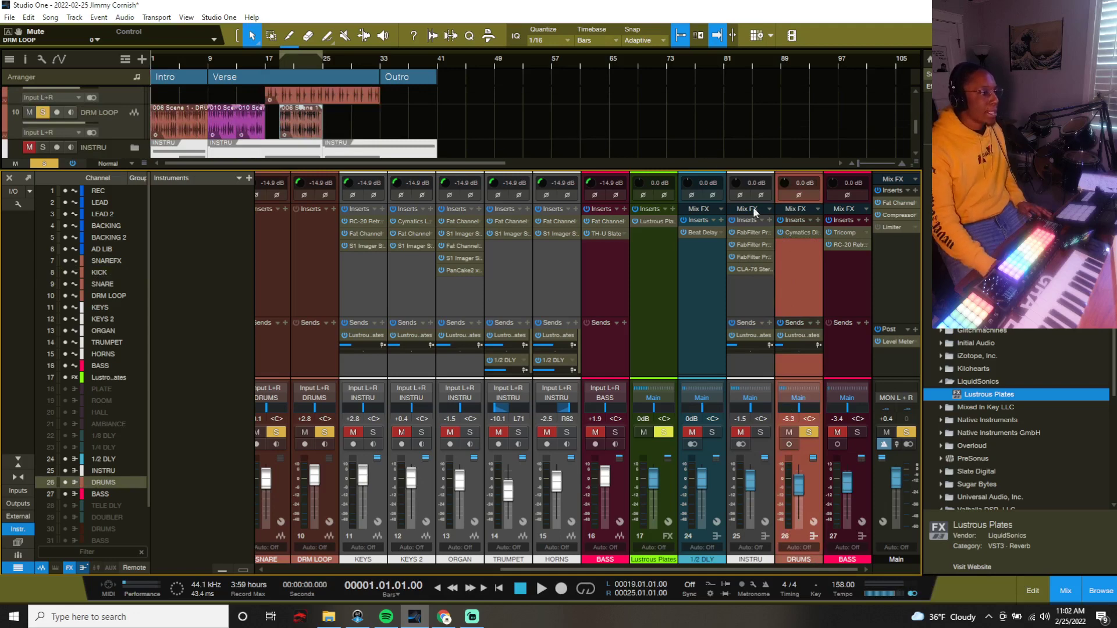
- Play the soloed drums from bar 1 and compare the Cymatics Diablo Lite insert on the DRUMS bus bypassed and active
double_click(797, 233)
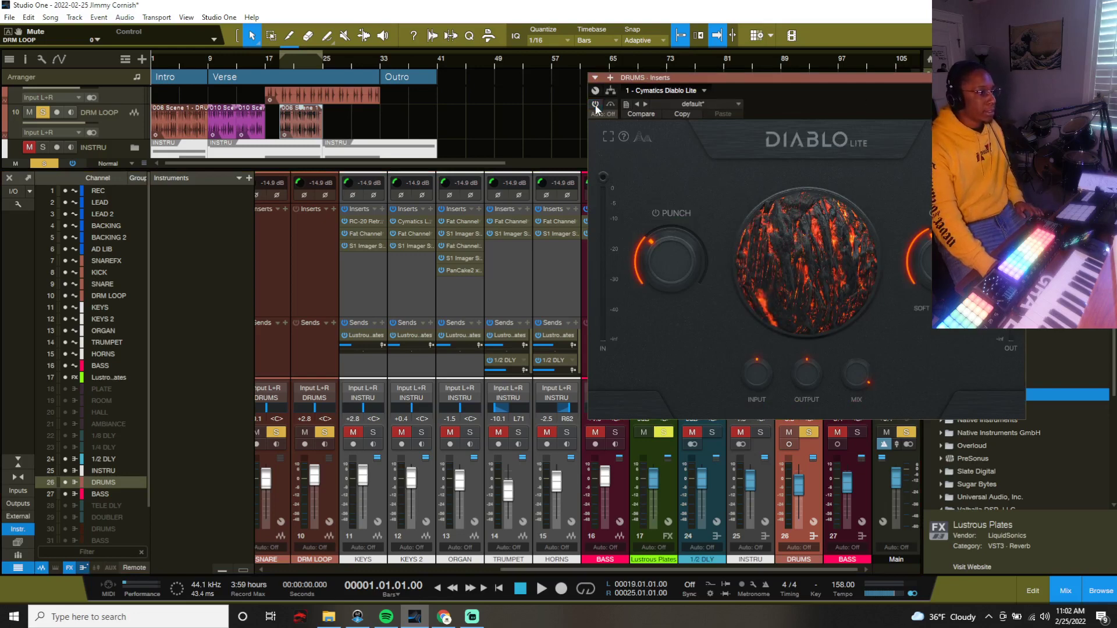
key("space")
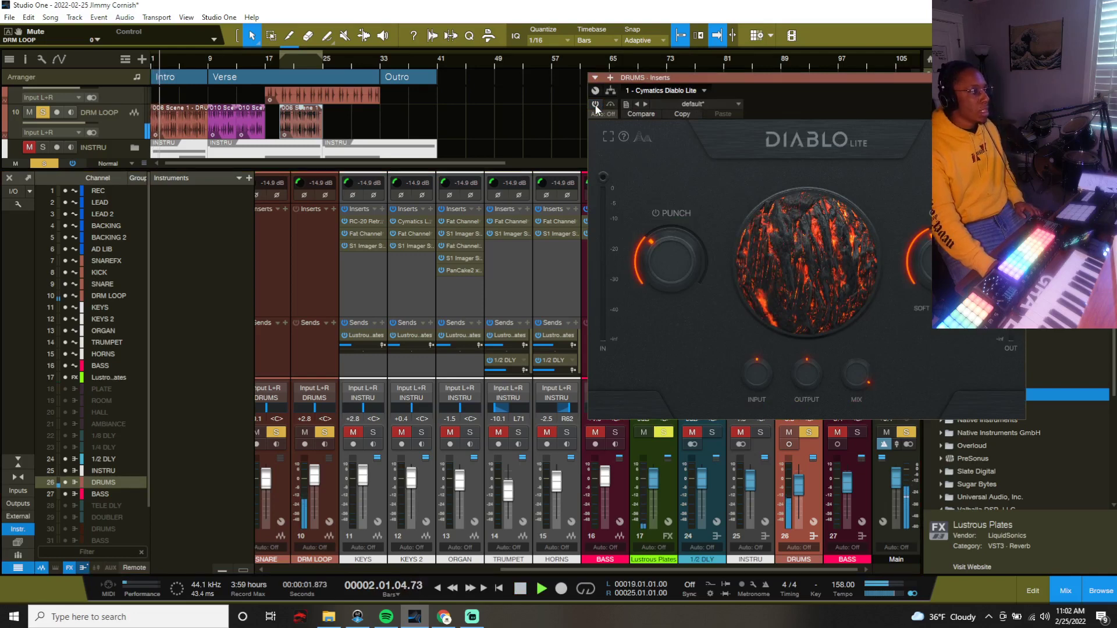
left_click(596, 106)
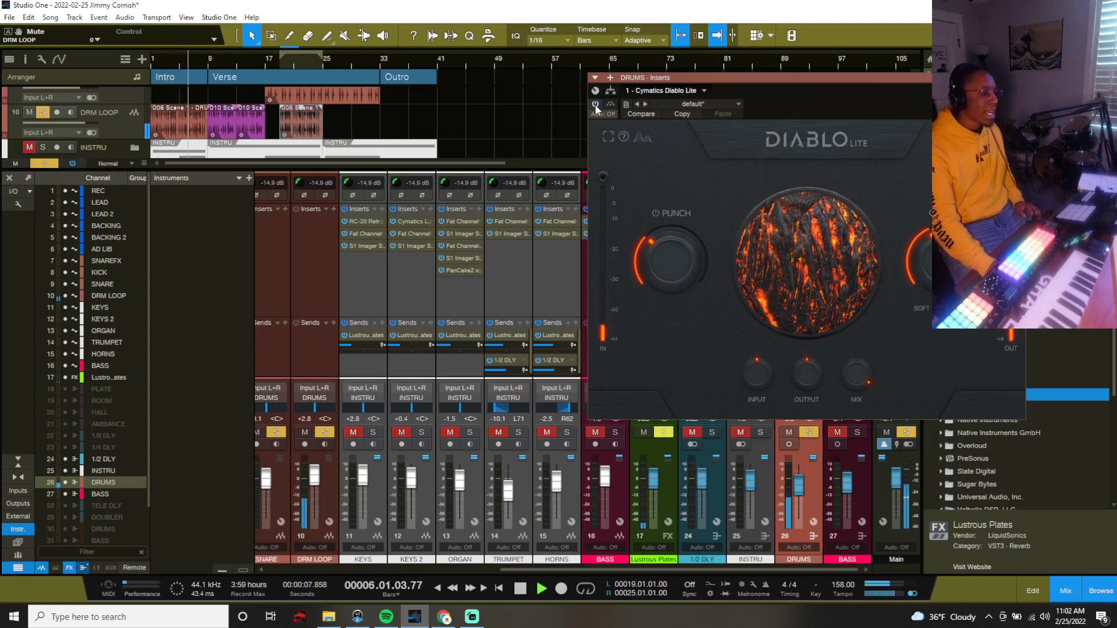
left_click(596, 106)
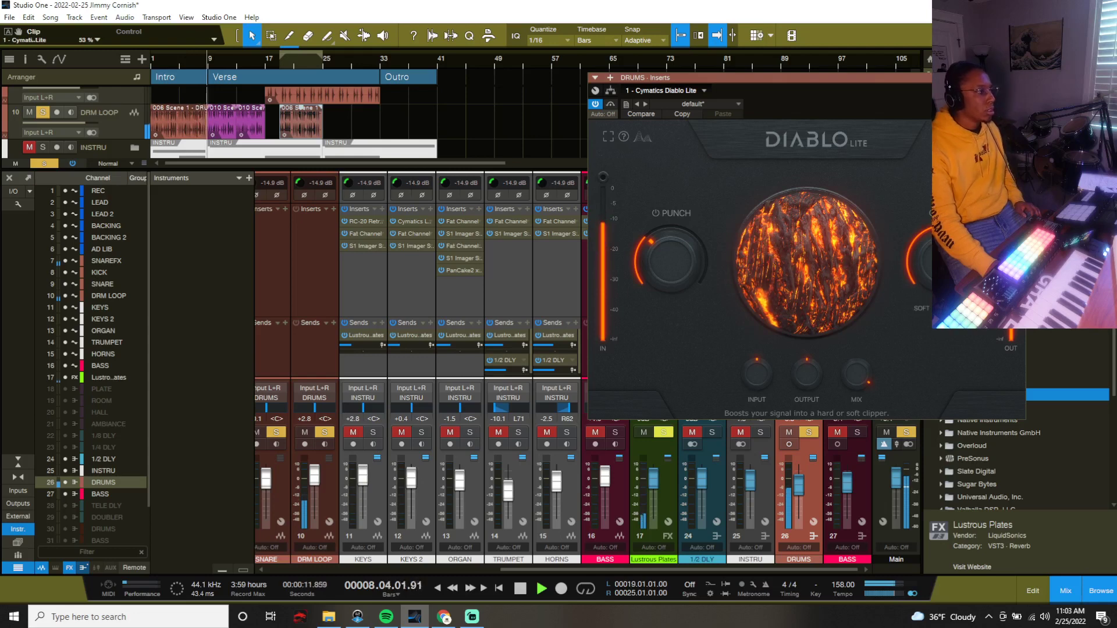
left_click(1018, 78)
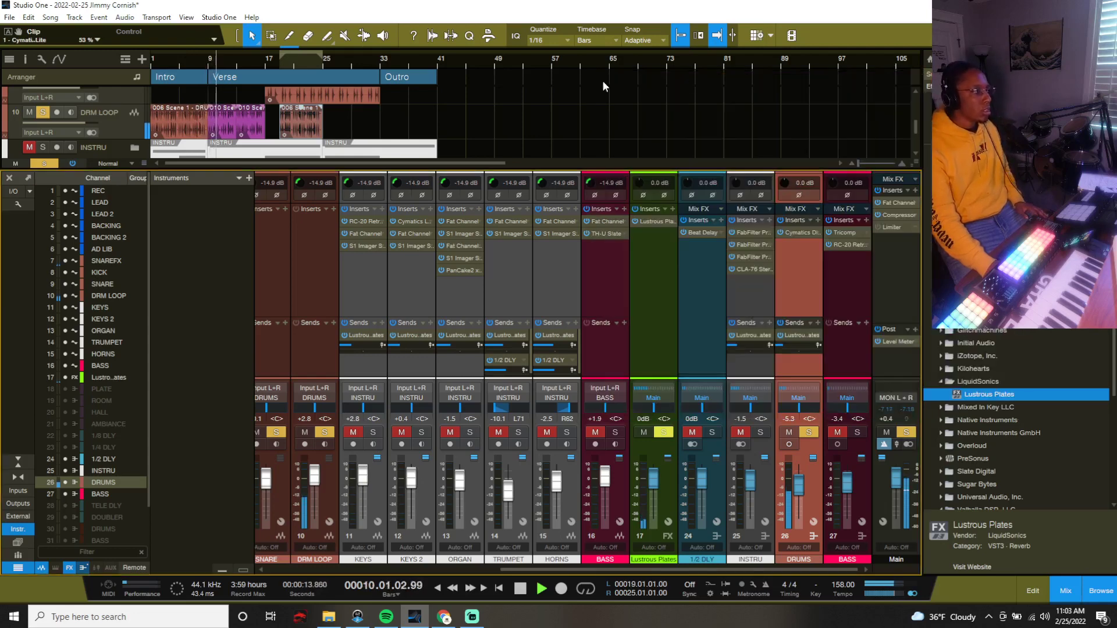
scroll(263, 89, "up", 2)
scroll(281, 103, "up", 1)
key("space")
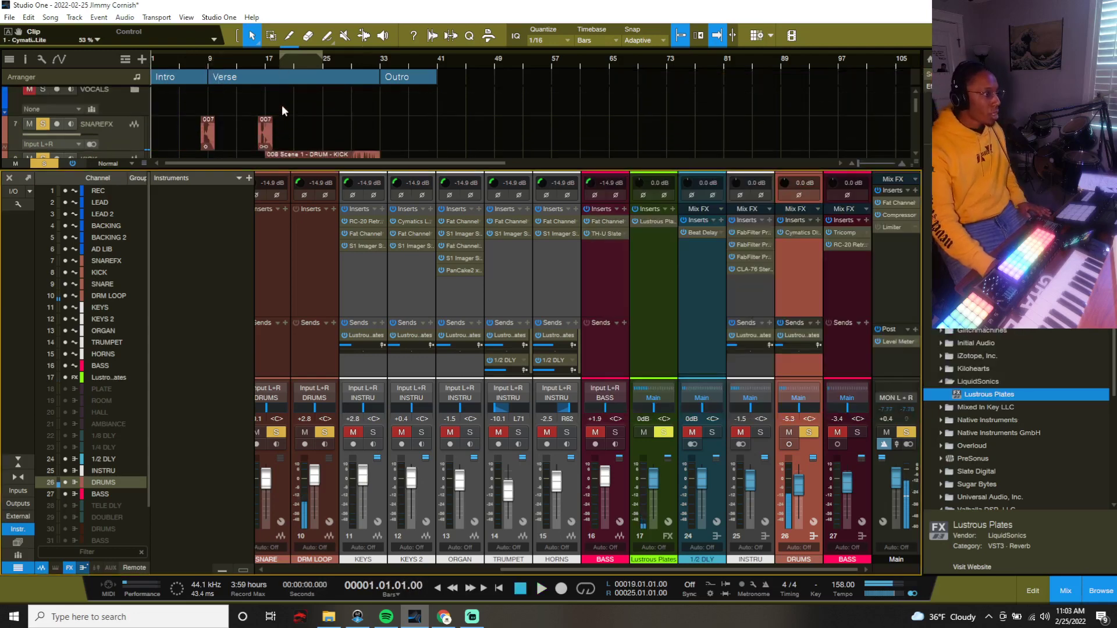
key("F2")
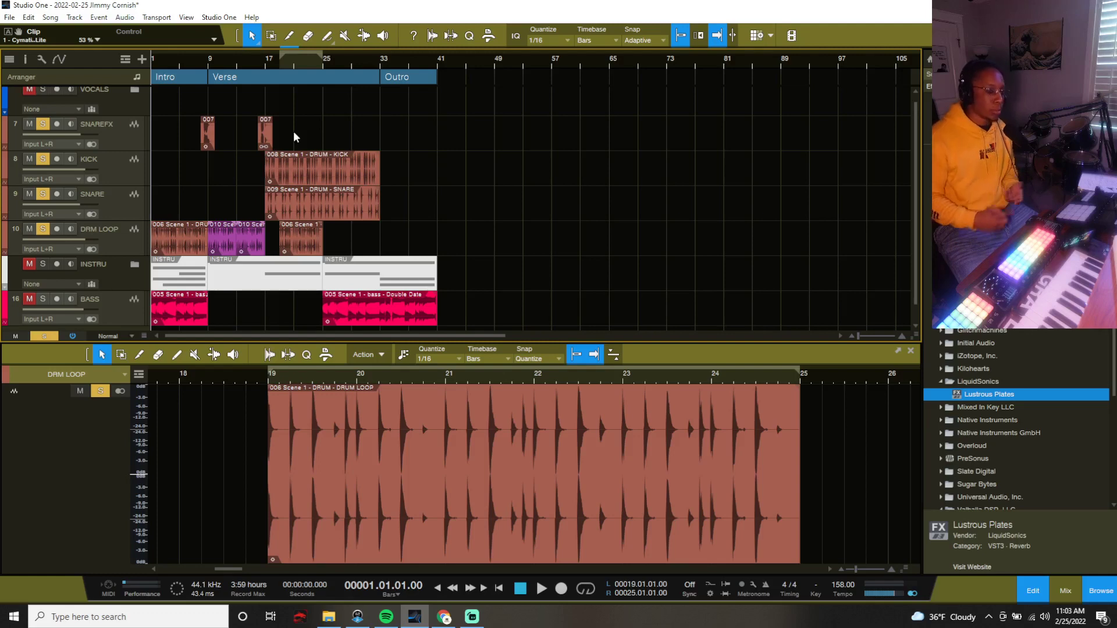
key("F2")
key("F2")
key("F1")
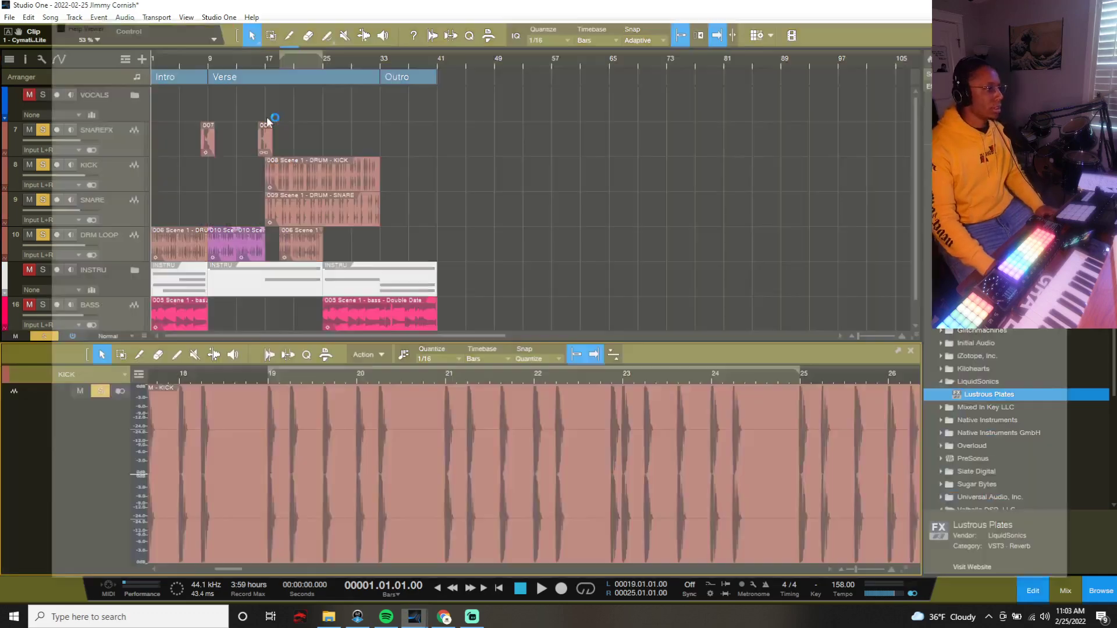
left_click(1073, 19)
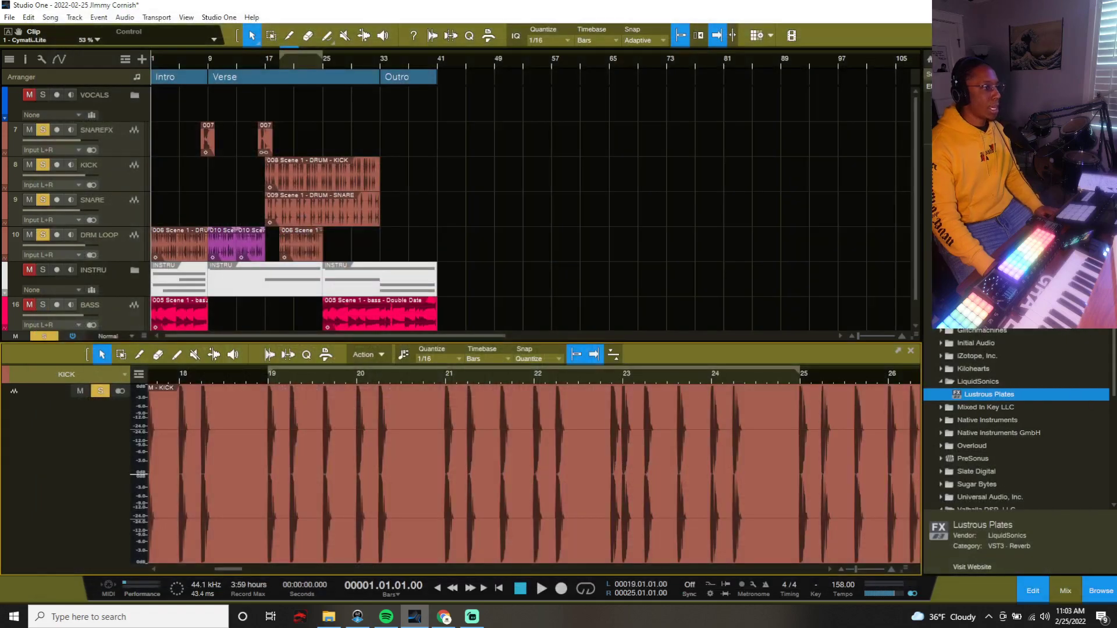
key("F3")
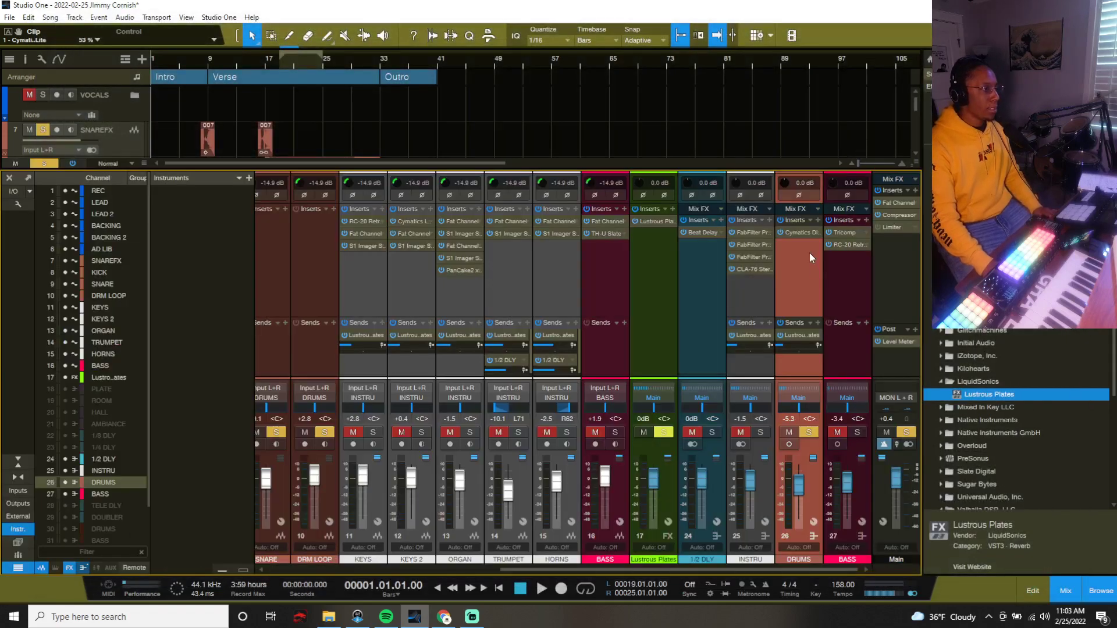
- Add a Fat Channel insert to the DRUMS bus and remove the S1 Imager insert below it
left_click(818, 221)
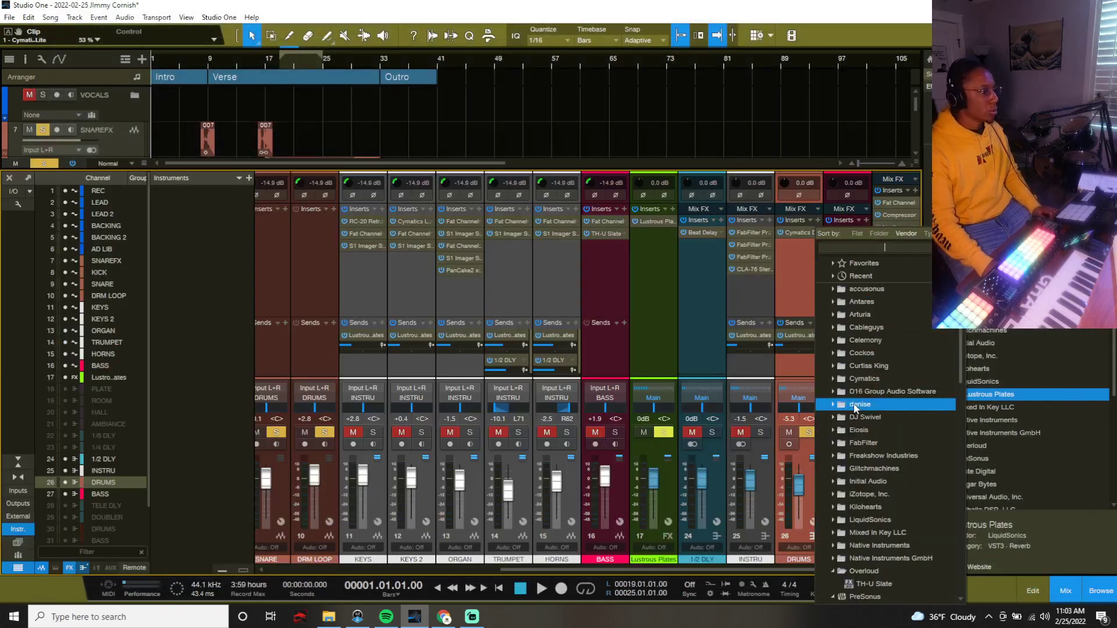
scroll(853, 403, "down", 5)
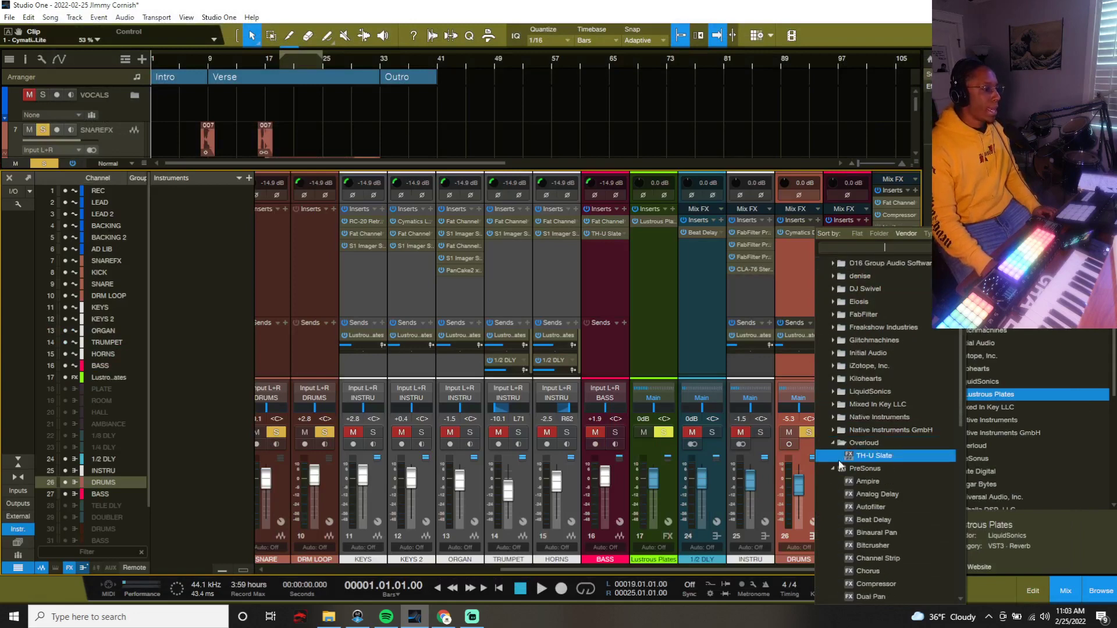
left_click(801, 283)
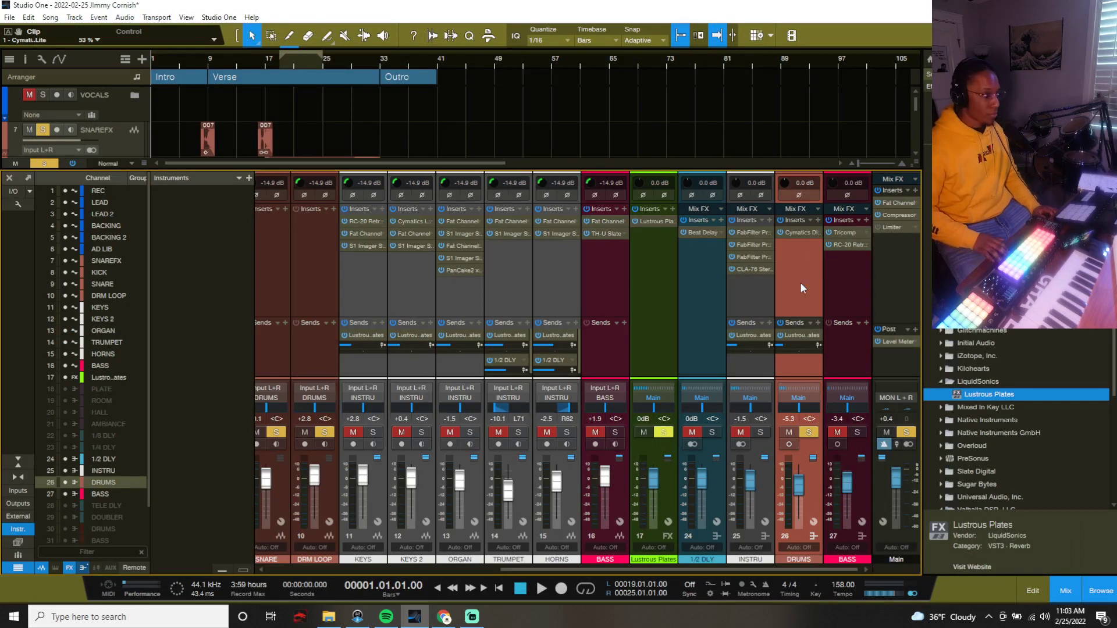
left_click(817, 257)
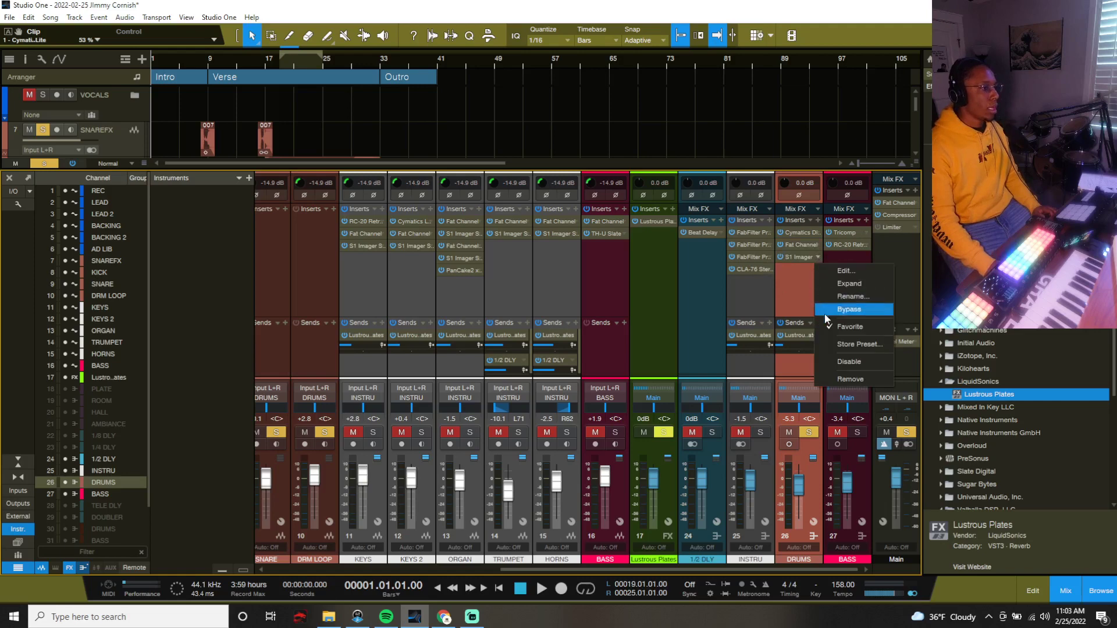
left_click(845, 379)
- Open the Fat Channel on the DRUMS bus and browse its Drum and Mixing & Mastering presets
left_click(803, 244)
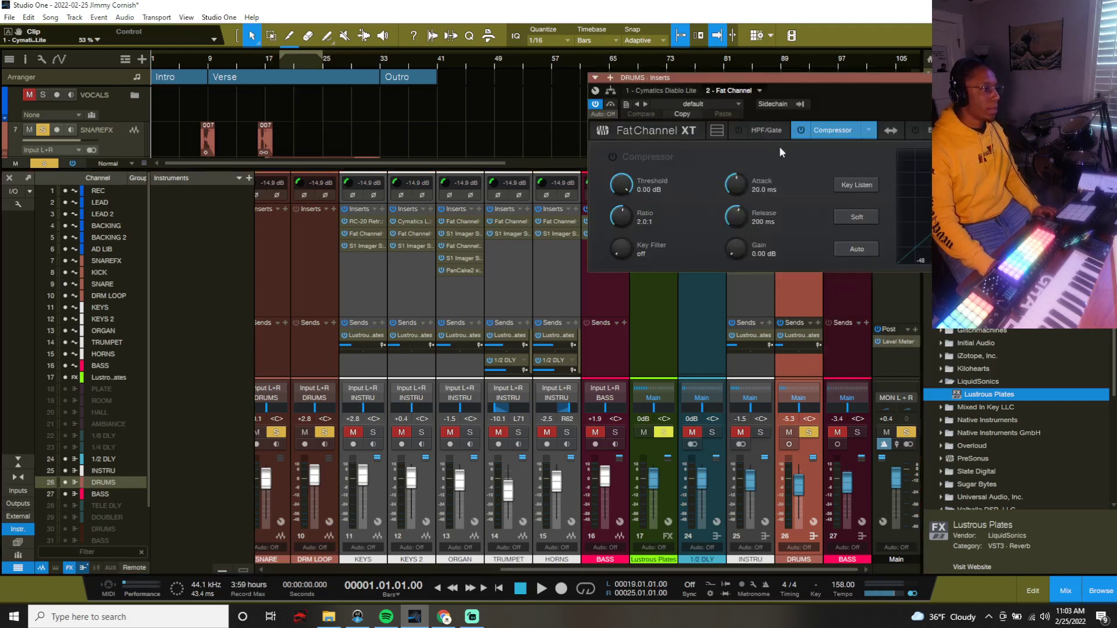
left_click(733, 104)
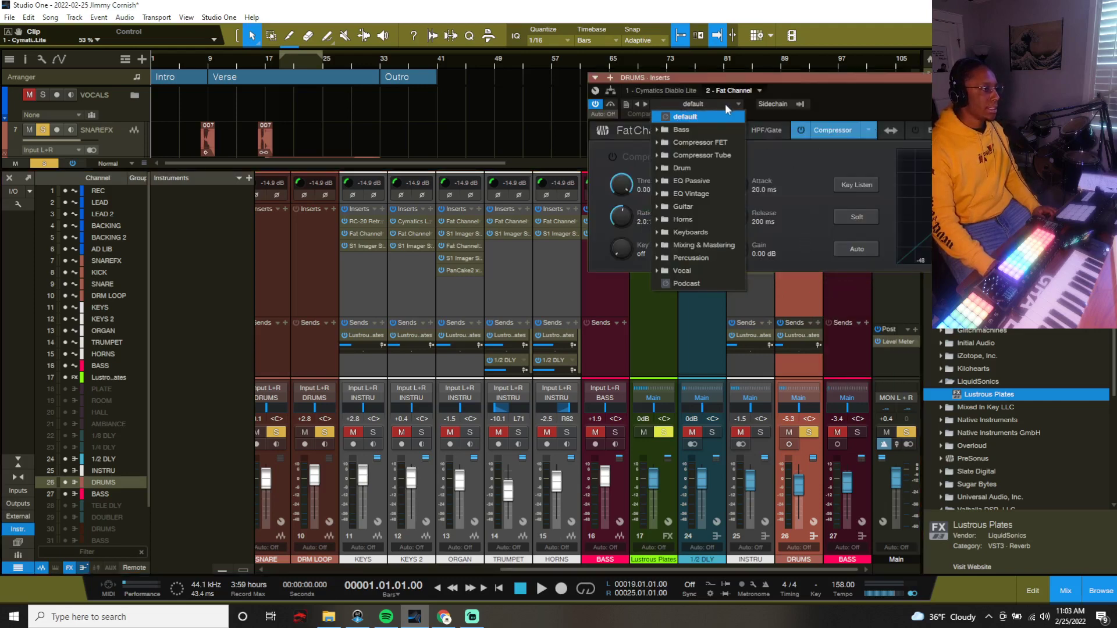
left_click(698, 170)
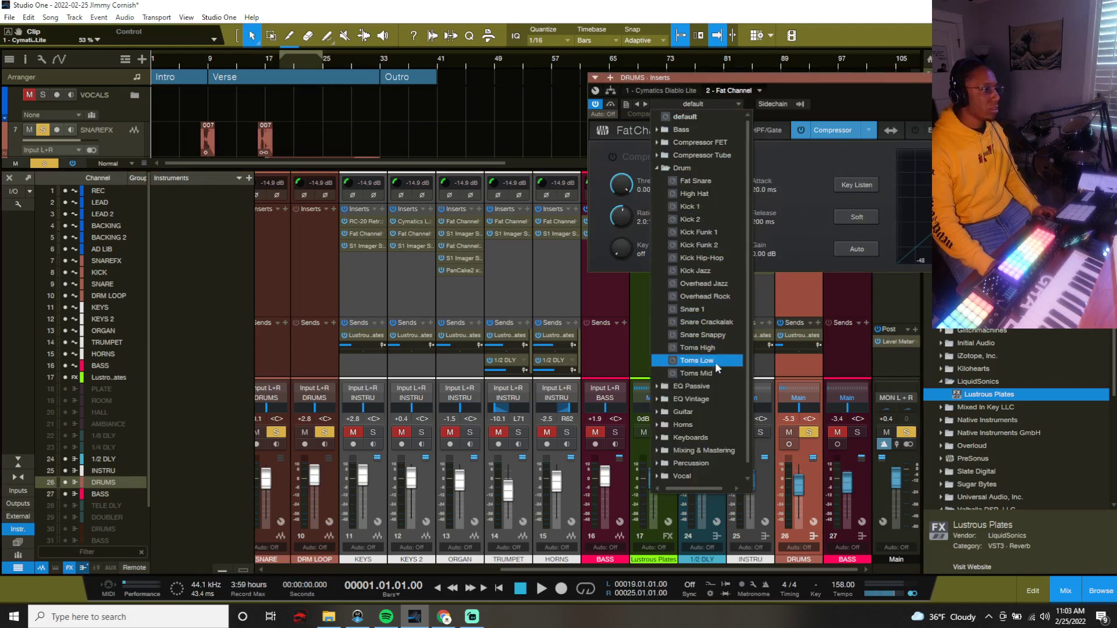
left_click(685, 168)
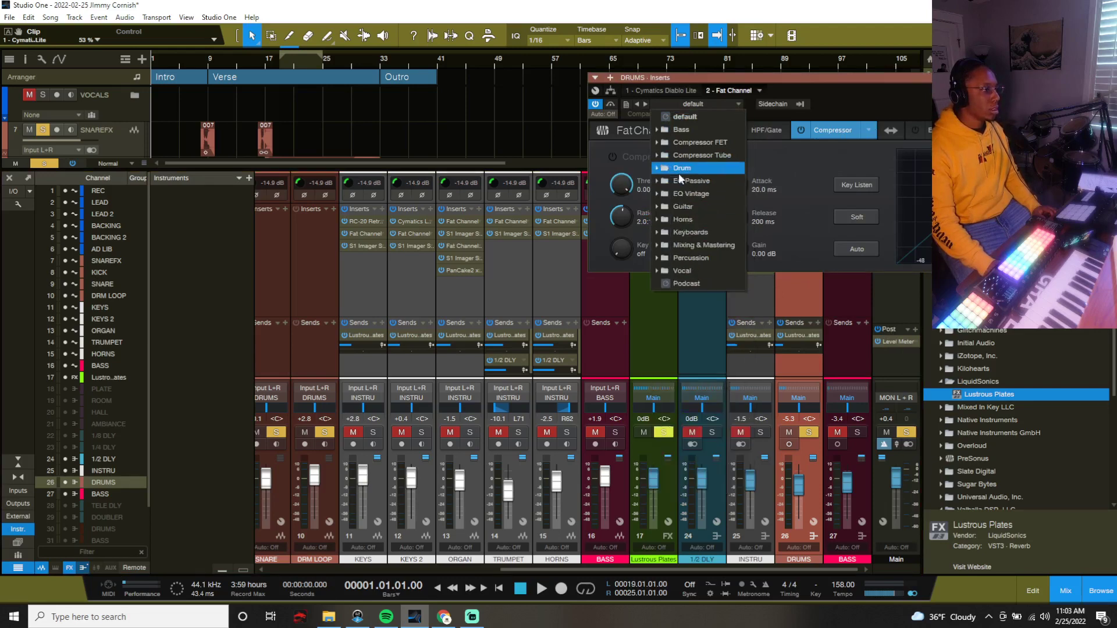
left_click(691, 247)
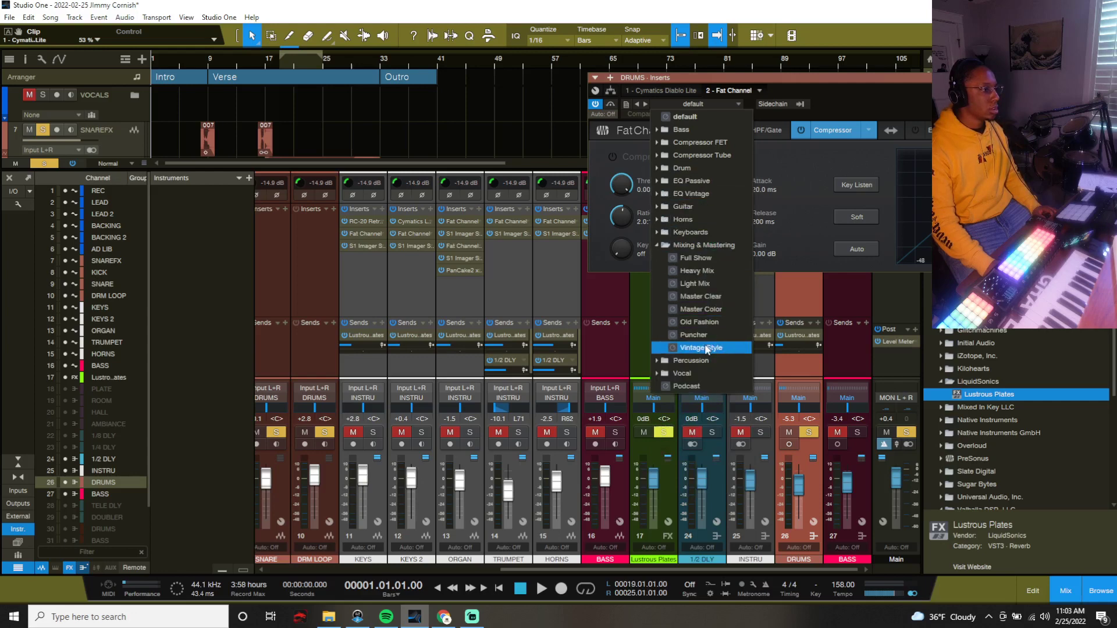
left_click(693, 245)
- Switch the Fat Channel to the FET compressor, set output to -28.56 dB and input to -35.44 dB, and turn it on
left_click(869, 130)
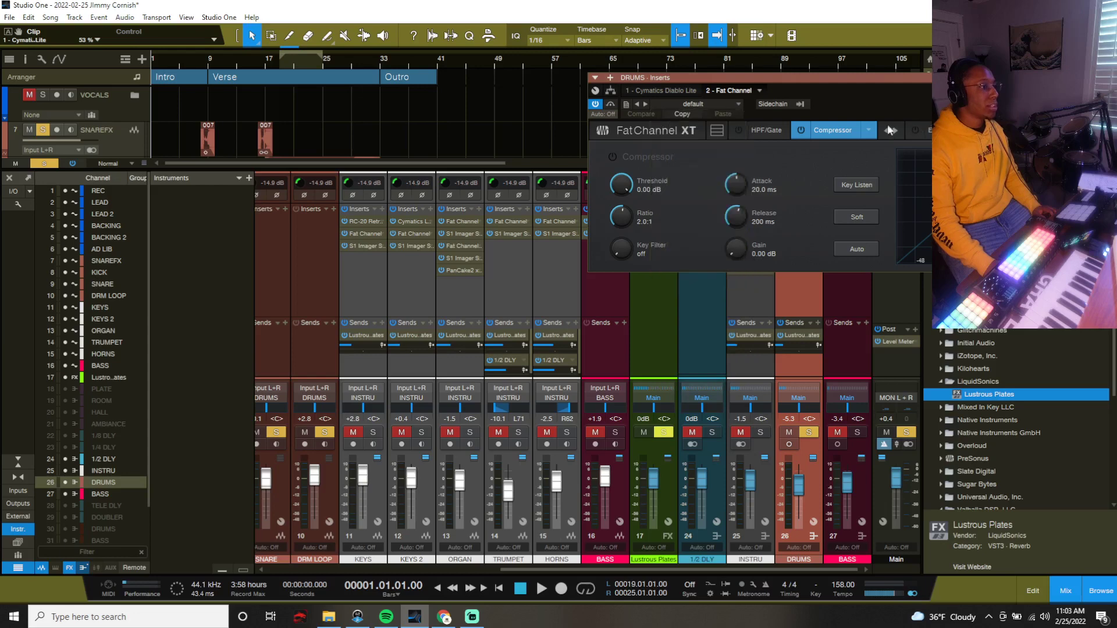
left_click(868, 131)
left_click(913, 183)
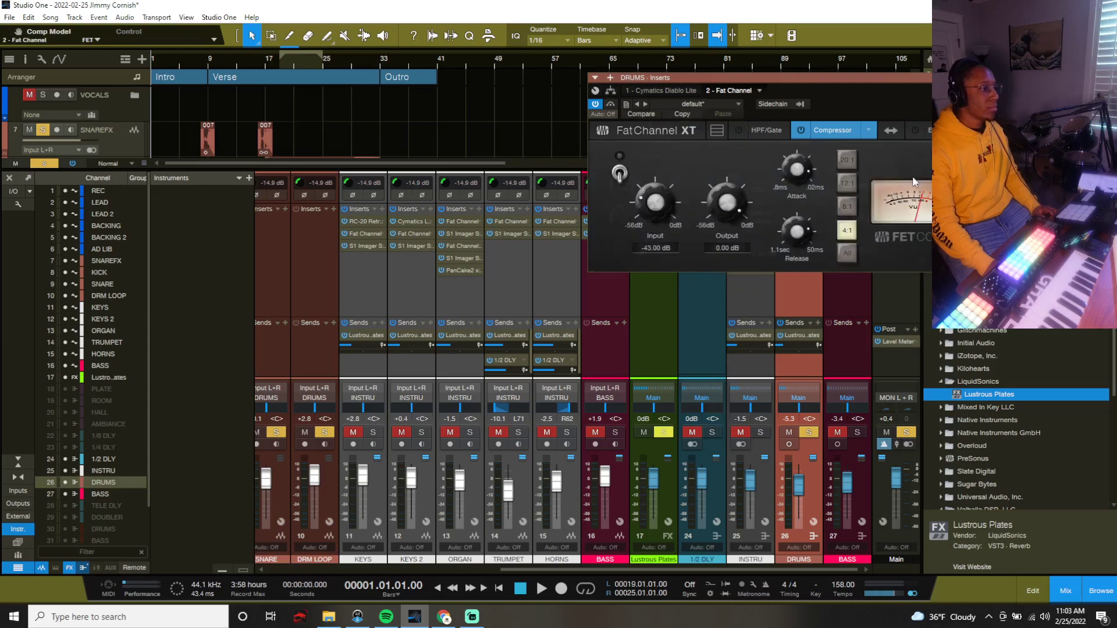
left_click_drag(721, 206, 718, 253)
left_click_drag(660, 214, 661, 199)
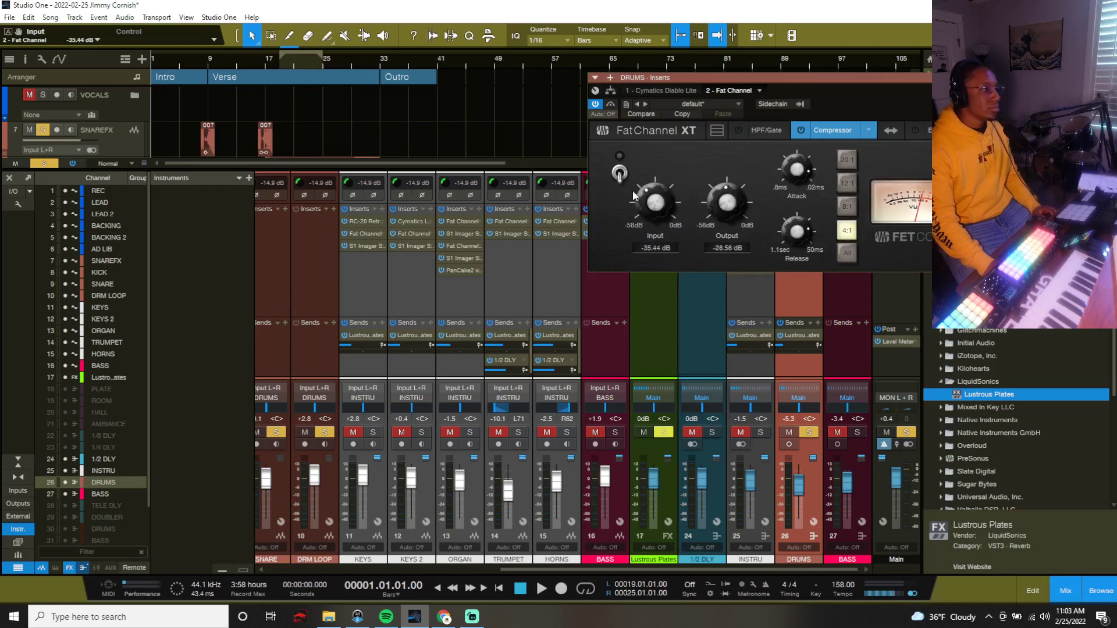
left_click(621, 174)
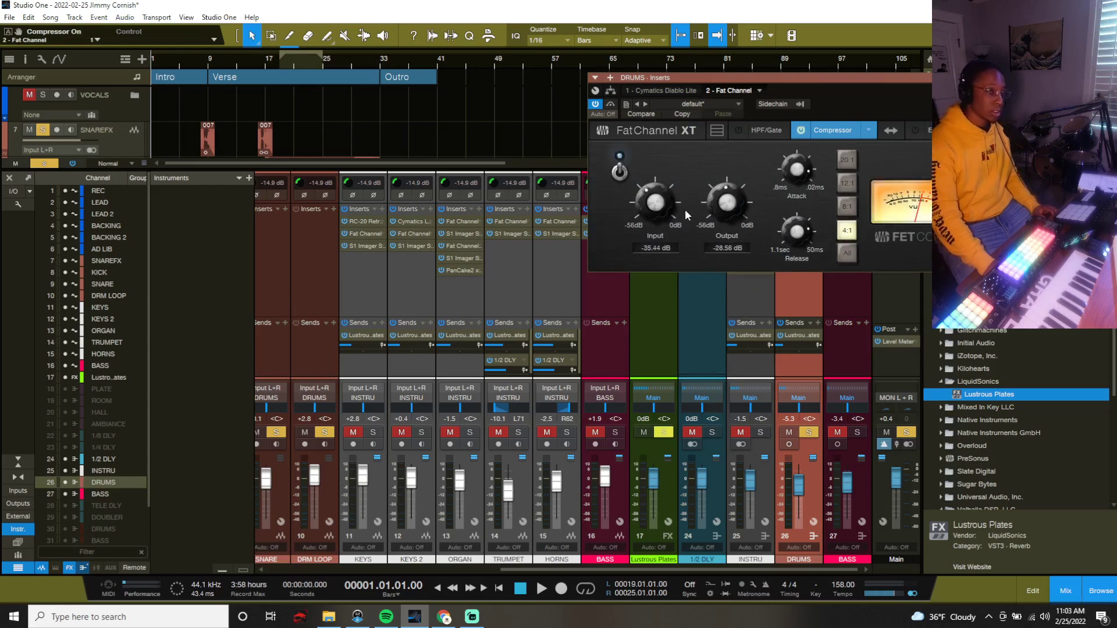
- Raise the FET compressor's output to -8.12 dB while the drums play, and enable the Fat Channel's limiter
key("space")
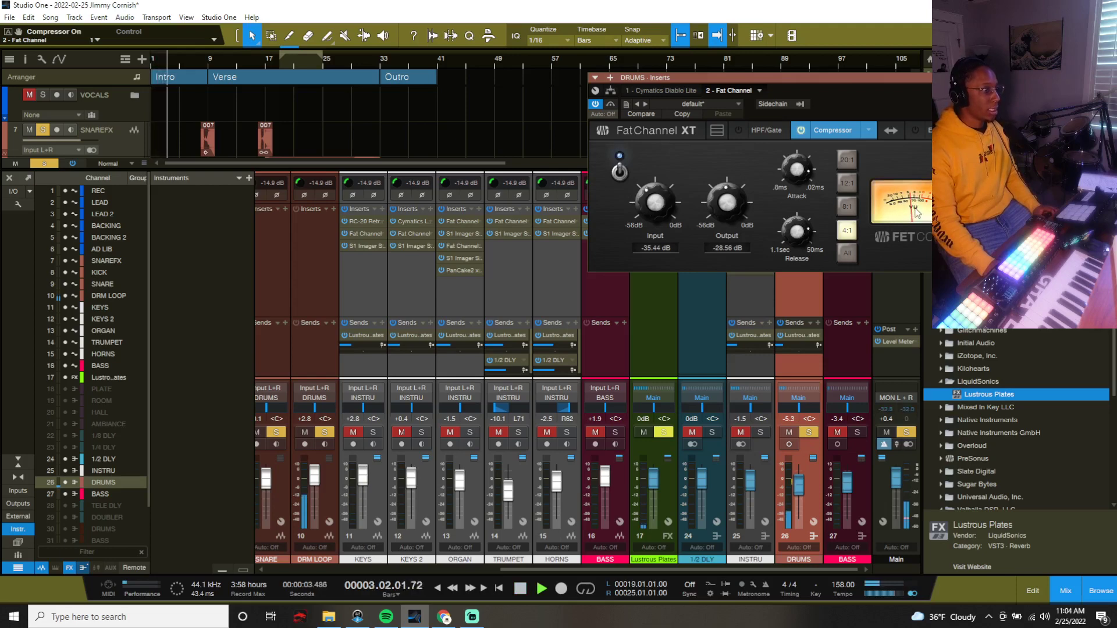
left_click_drag(722, 204, 729, 179)
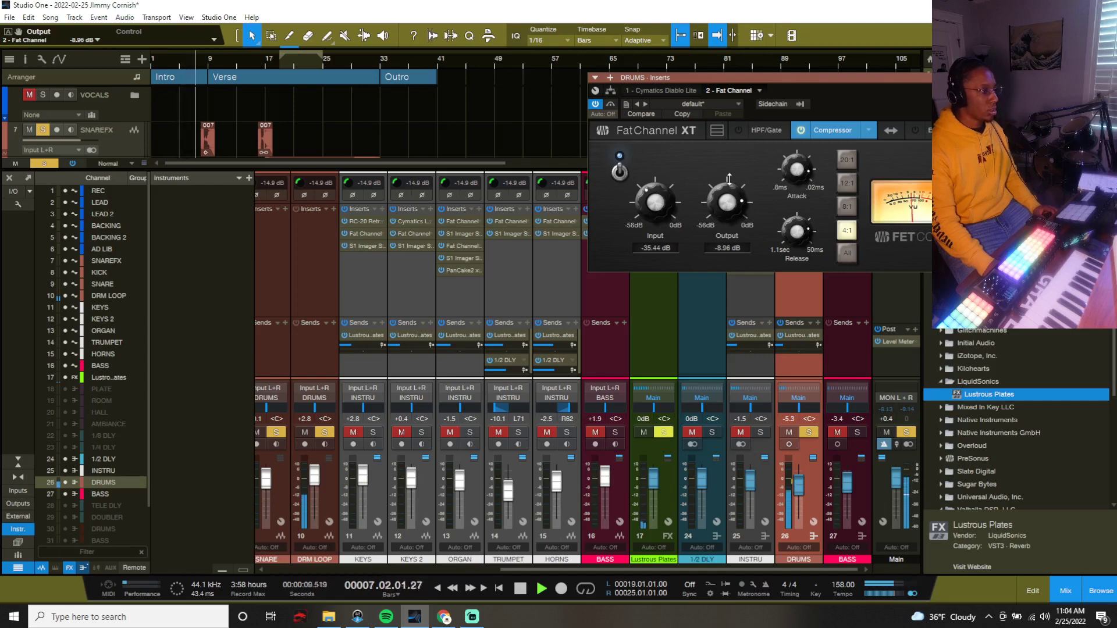
left_click_drag(729, 179, 729, 178)
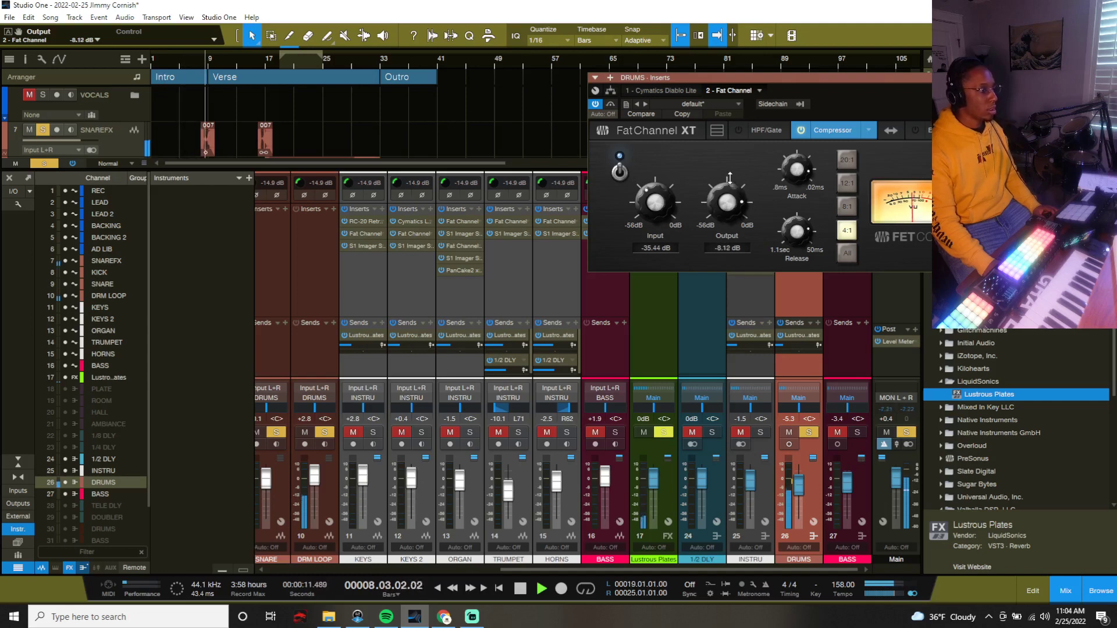
key("space")
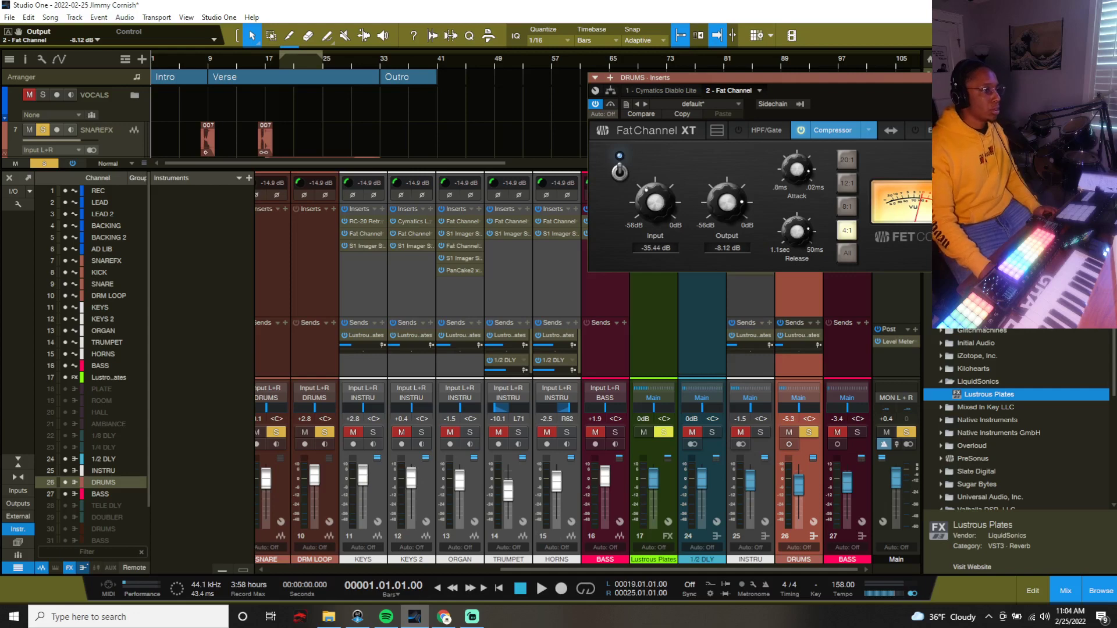
left_click(1000, 130)
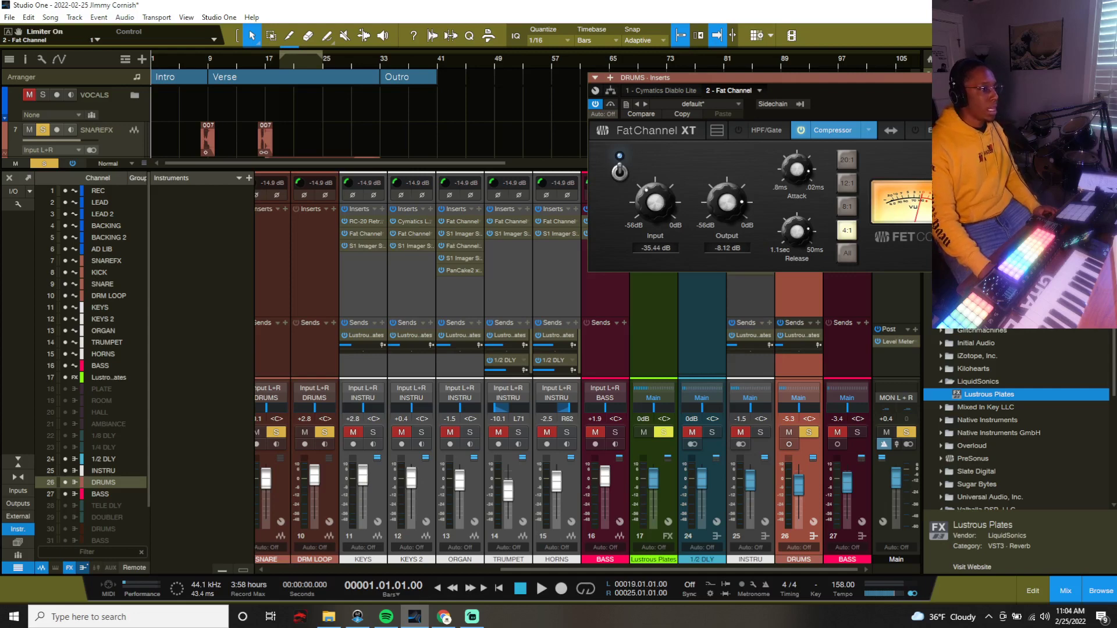
left_click(1039, 78)
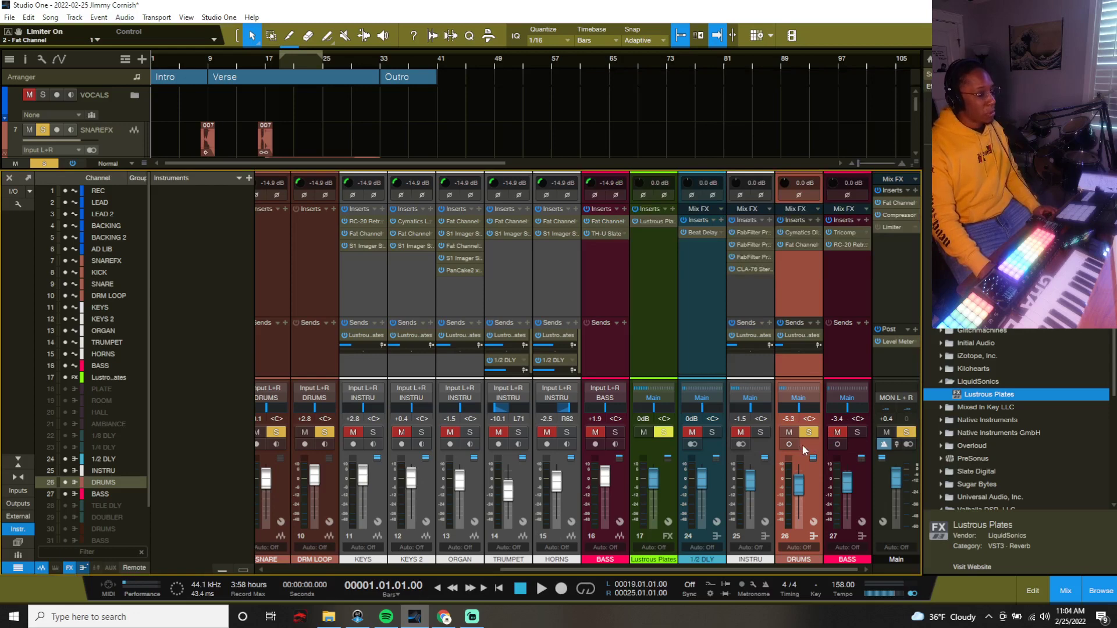
- Solo the BASS bus and undo the extra Fat Channel and S1 Imager inserts on the DRUMS bus
left_click(857, 431)
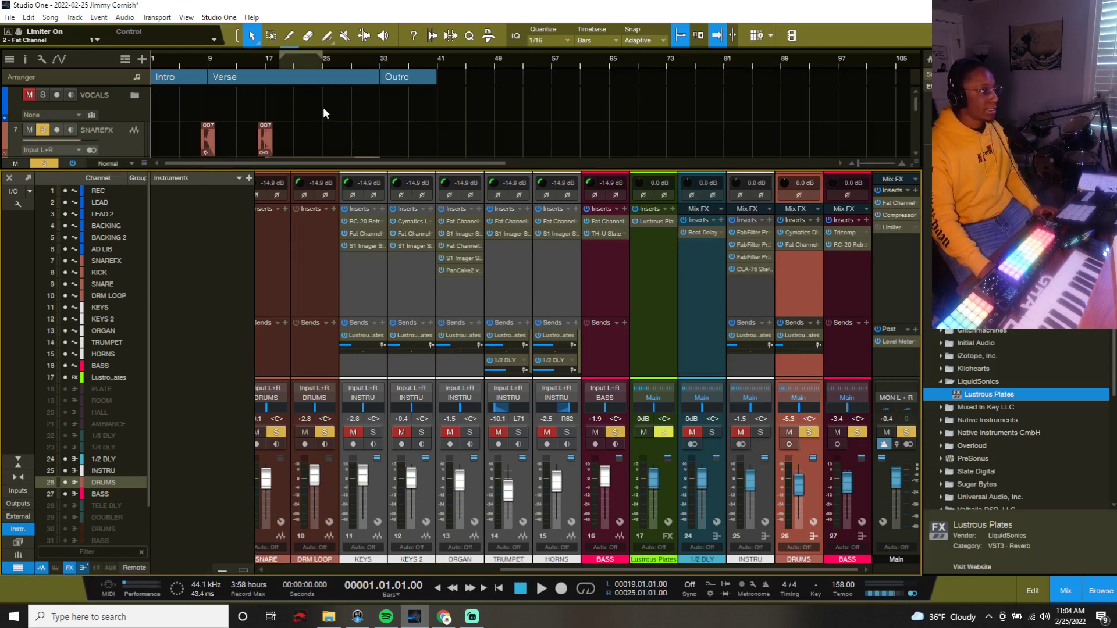
scroll(323, 107, "down", 4)
key("ctrl+z")
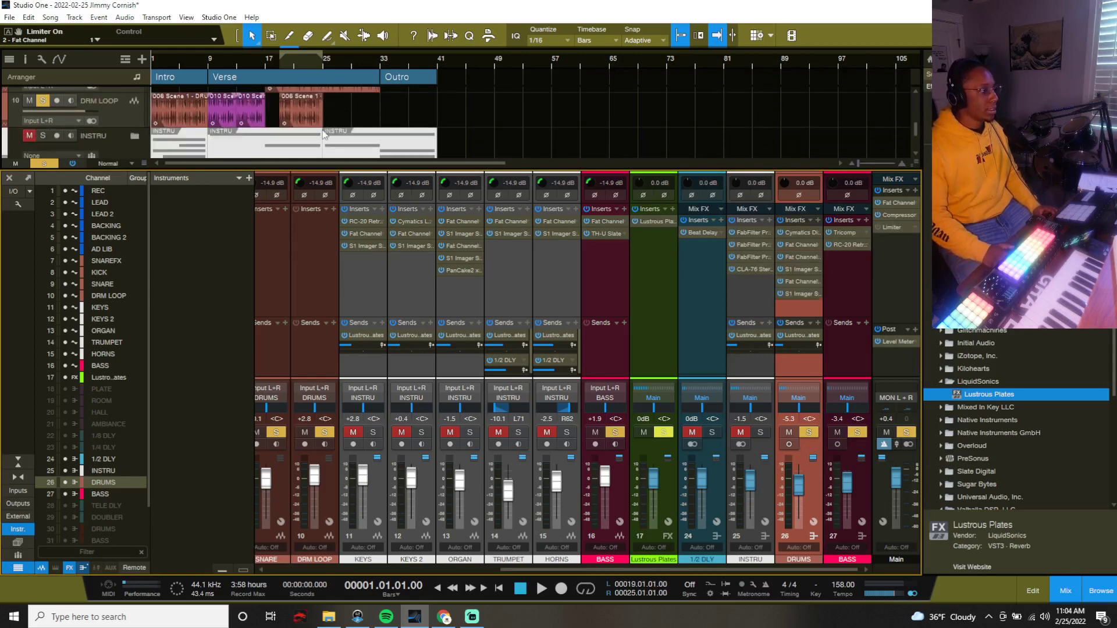
key("ctrl+z")
key("ctrl+z")
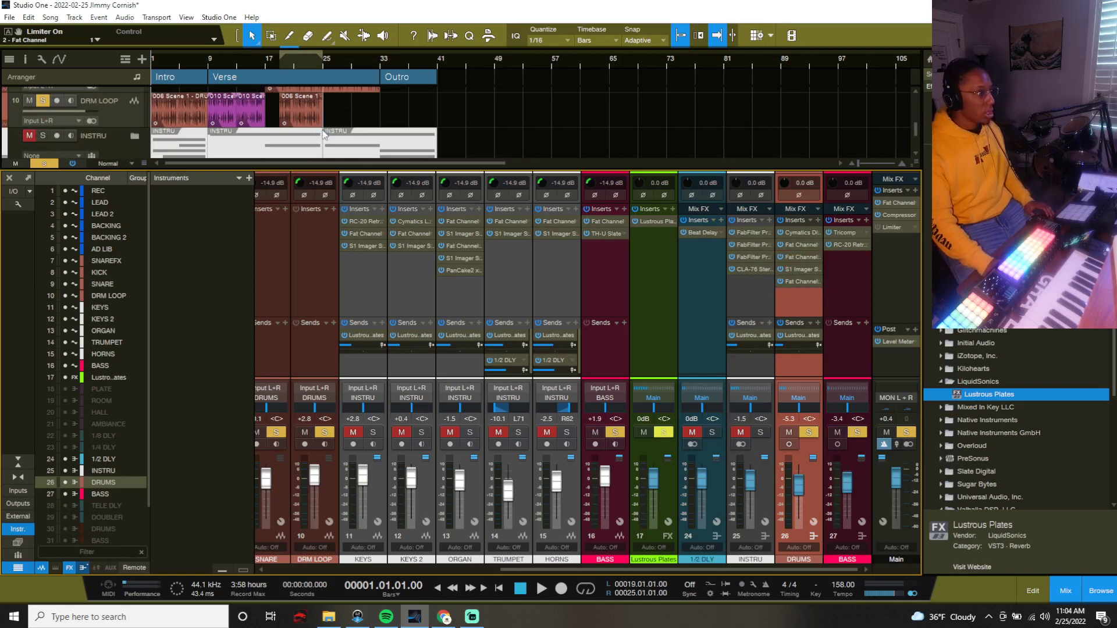
key("ctrl+z")
key("ctrl+z")
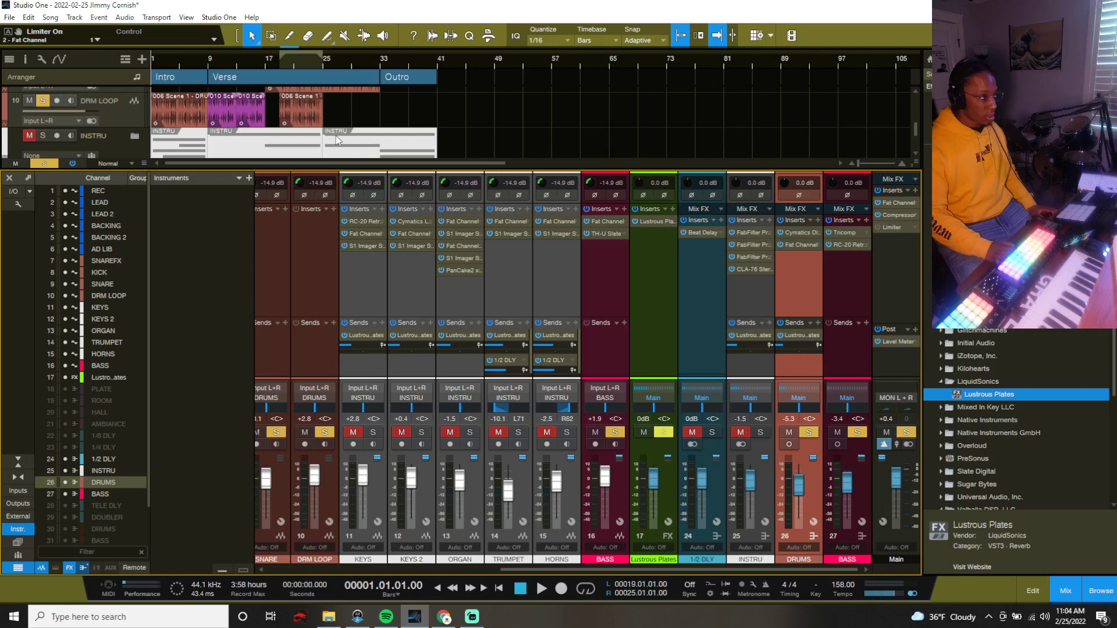
- Balance the soloed drums and bass during playback, setting the BASS bus to -8.2 dB and the DRUMS bus to -6.3 dB
key("space")
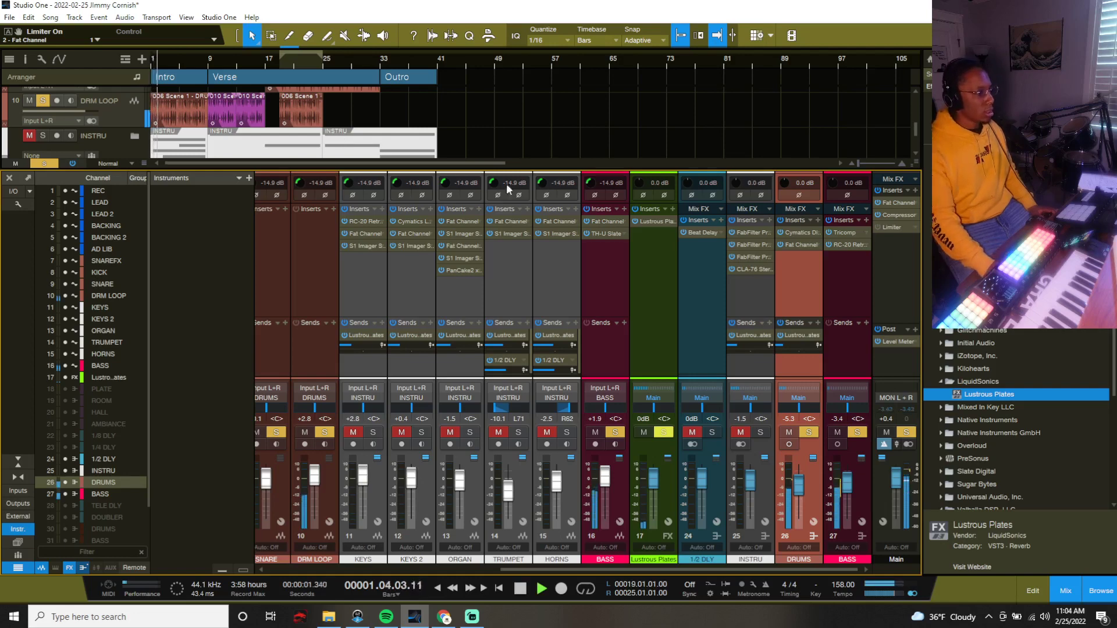
left_click(861, 494, "shift")
left_click_drag(847, 482, 802, 485)
left_click(806, 489)
key("space")
key("space")
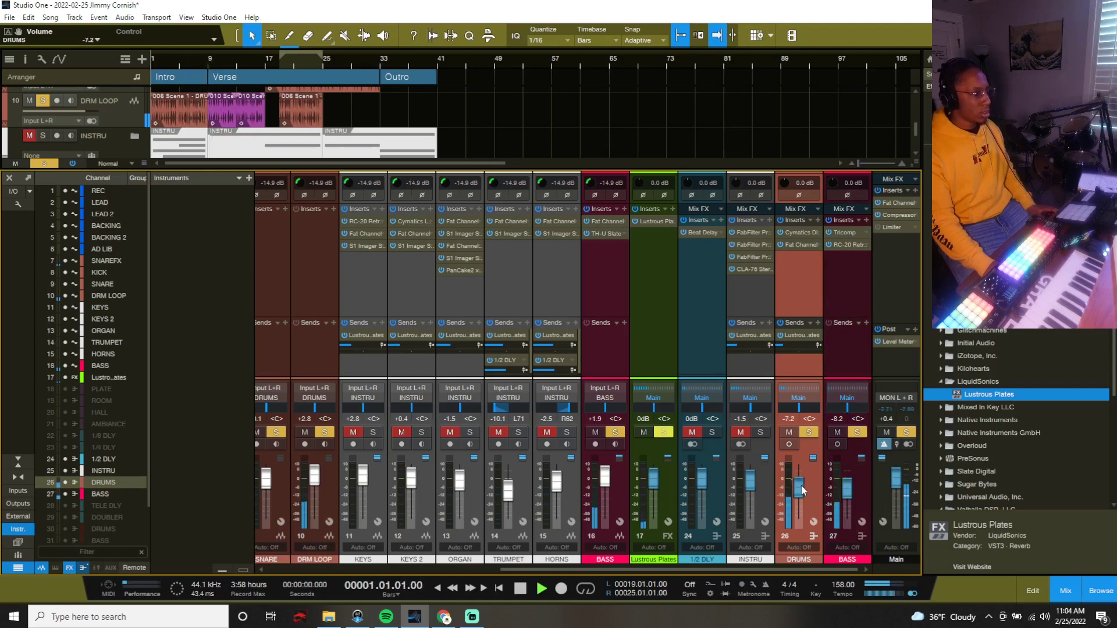
left_click_drag(801, 486, 801, 484)
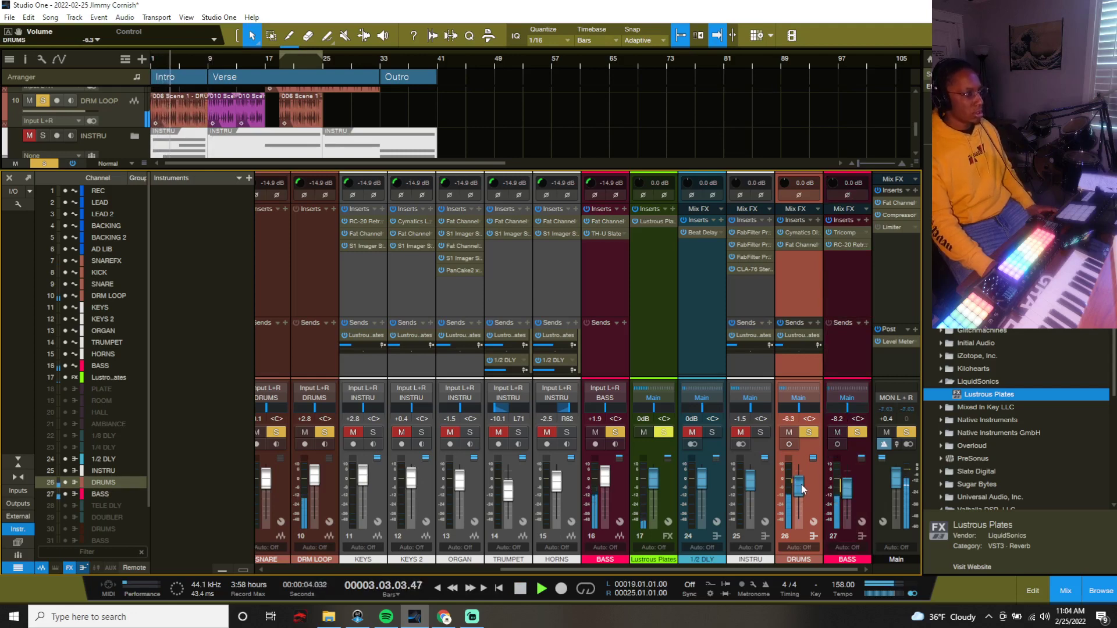
key("space")
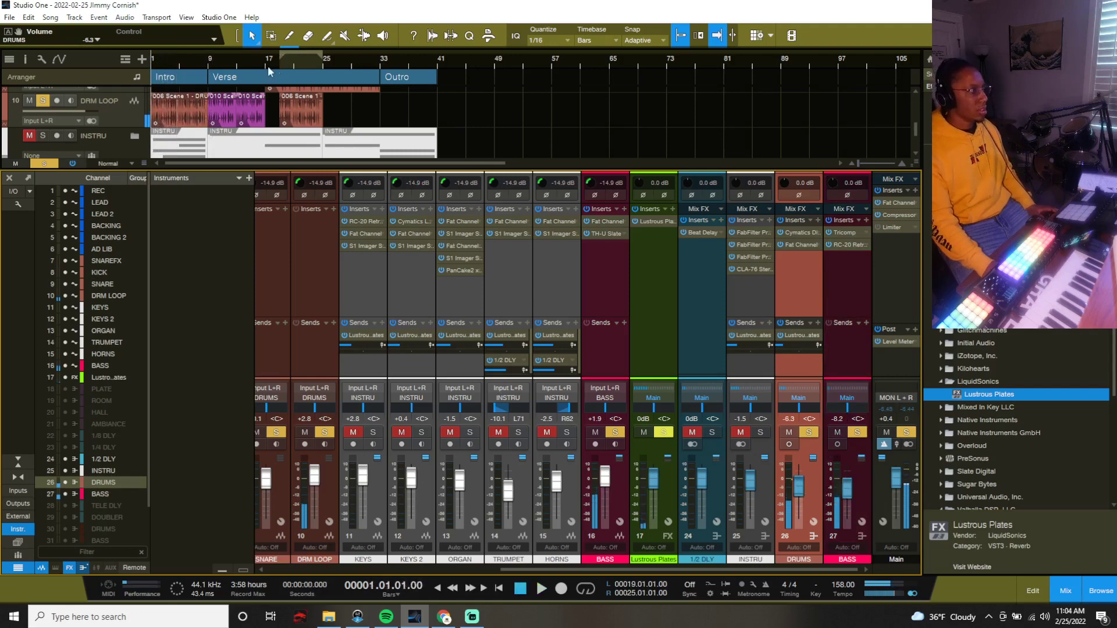
- Play the soloed drums and bass from bar 17 and from bar 25, and check their levels in the mixer
key("F3")
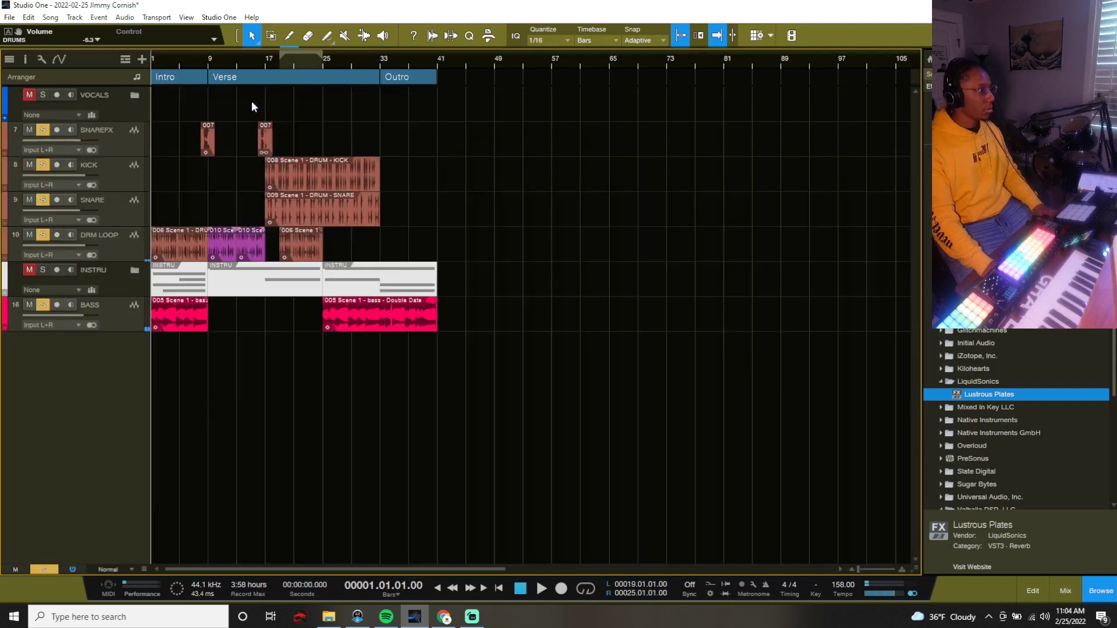
left_click(263, 59)
key("space")
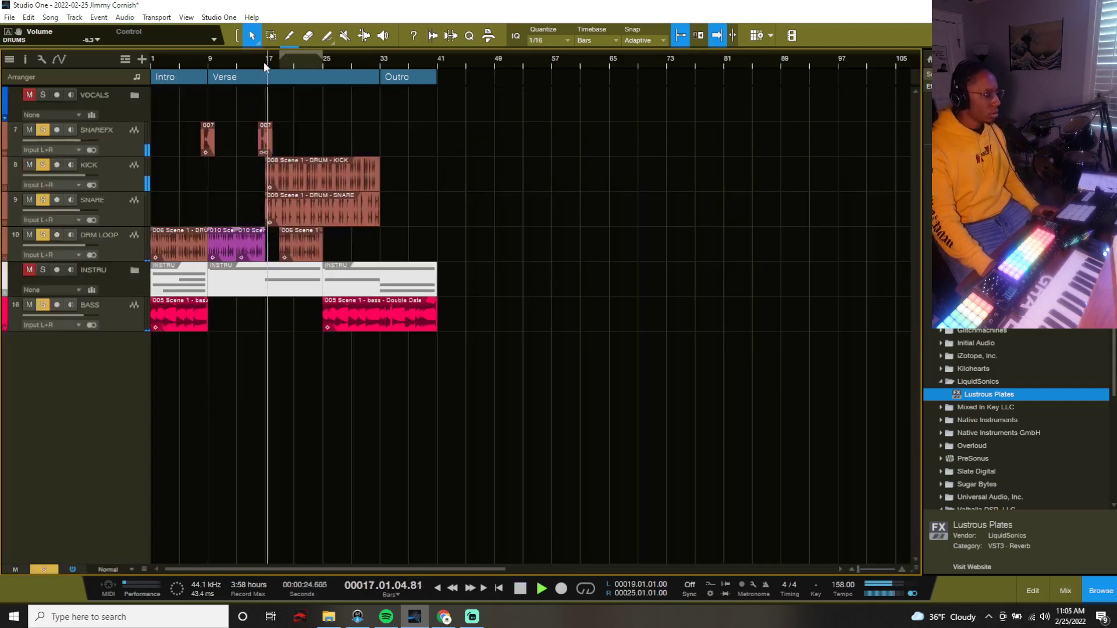
key("space")
left_click(320, 65)
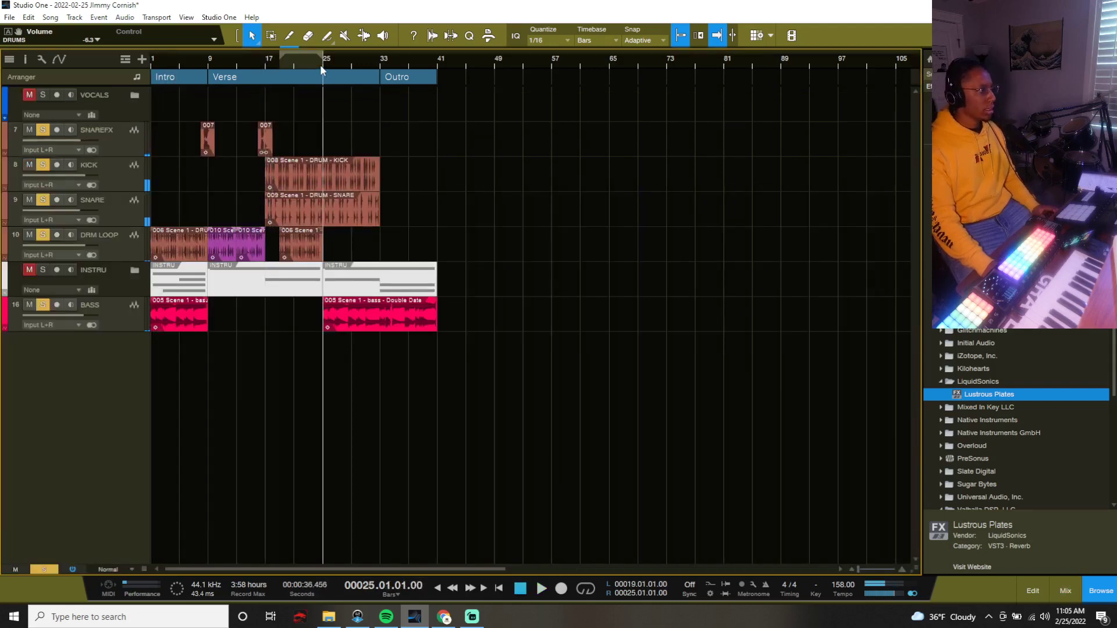
key("space")
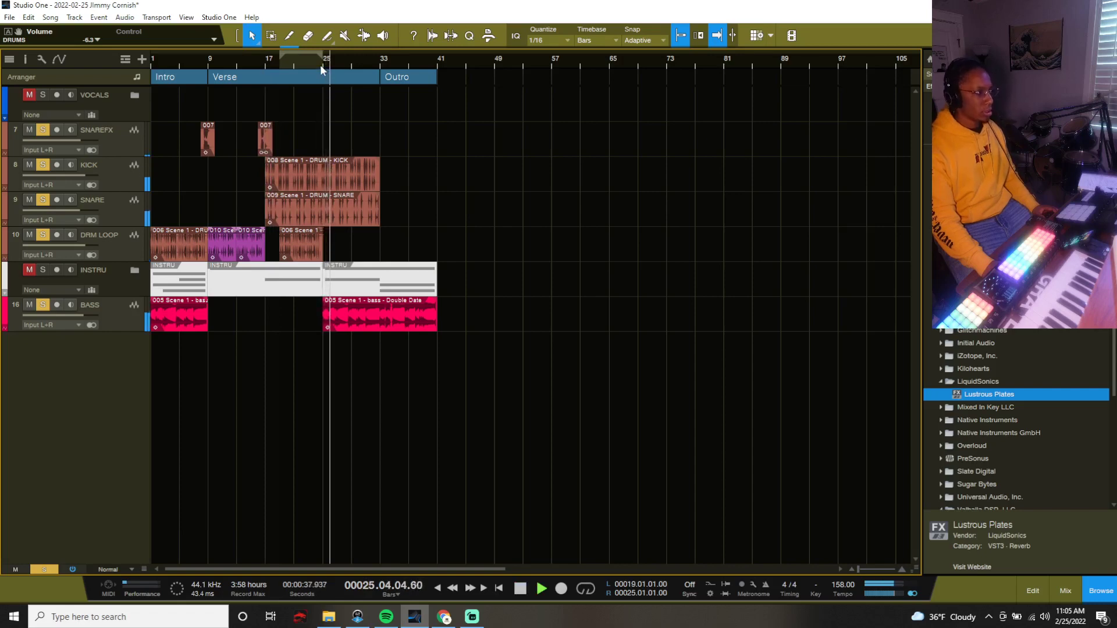
key("F3")
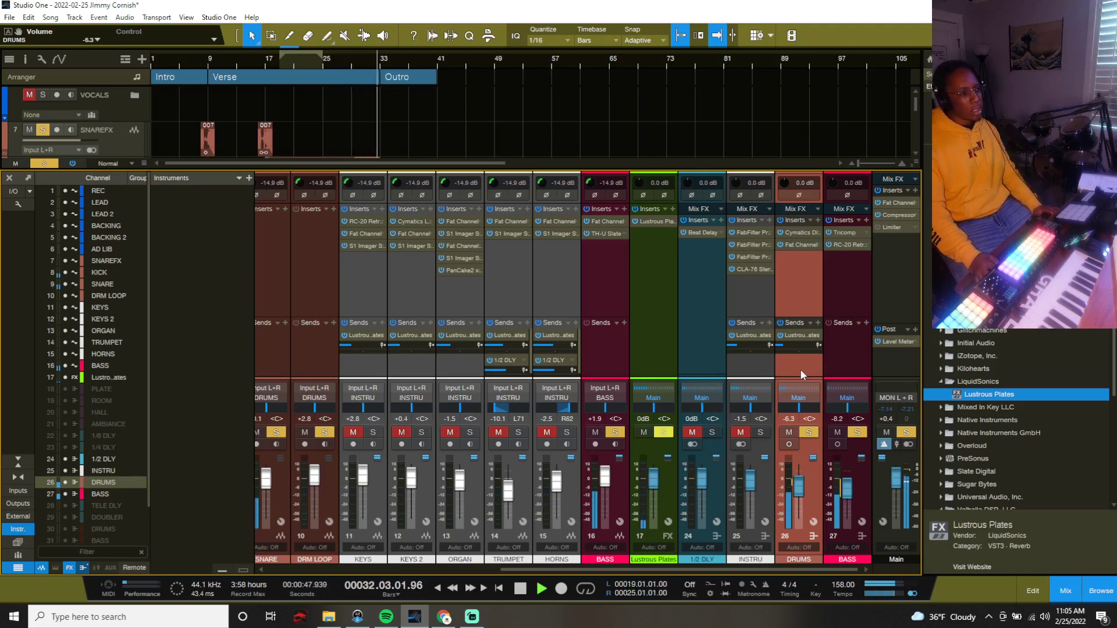
key("space")
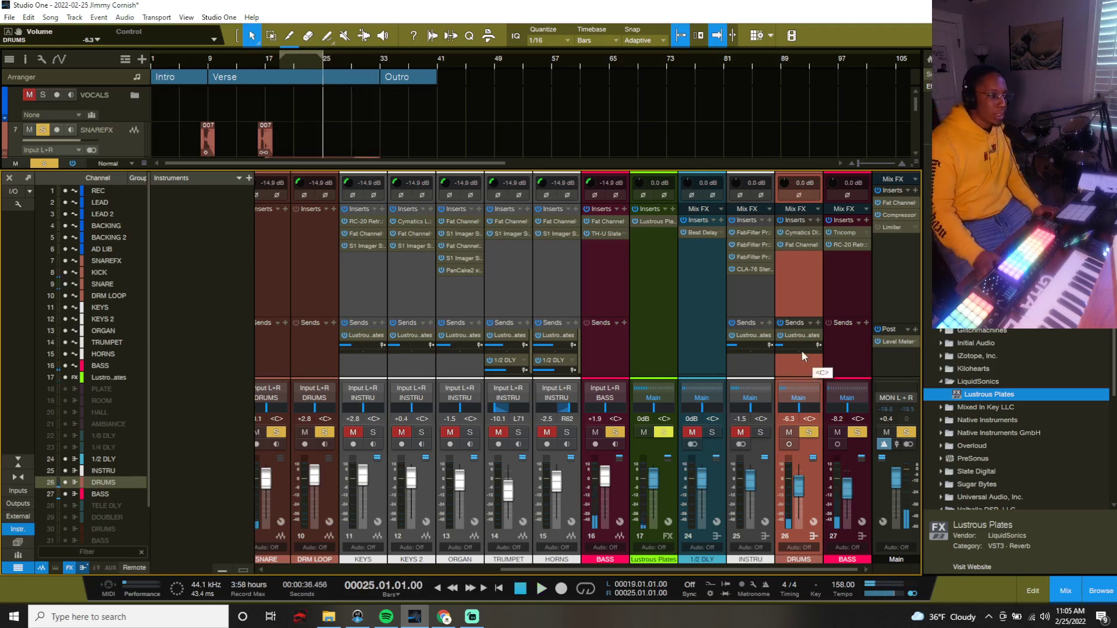